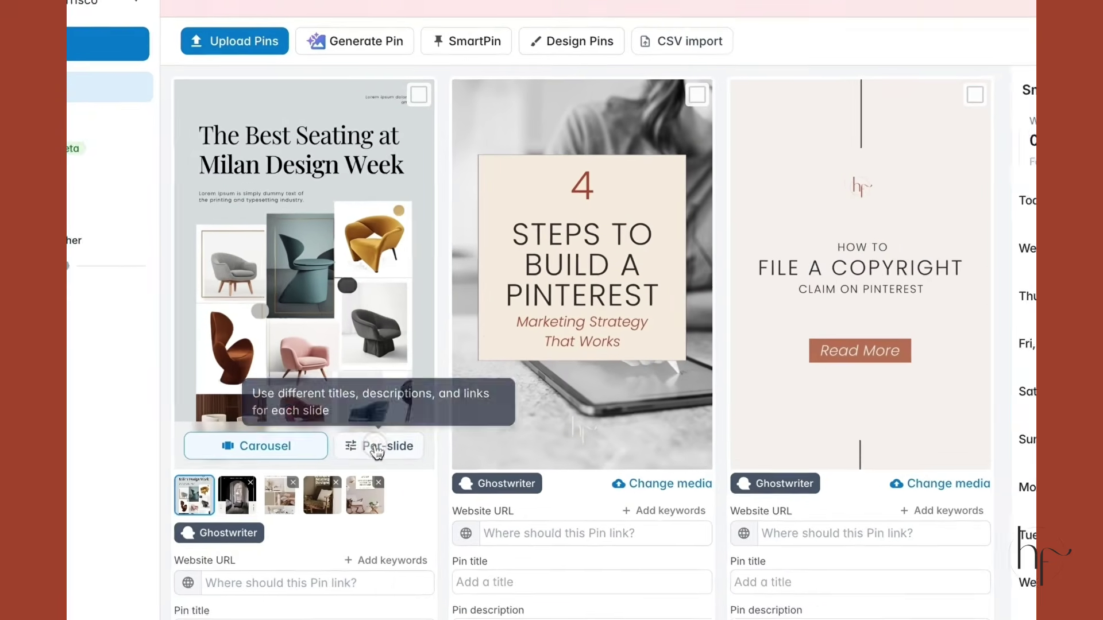
Check the per-slide option of the Milan Design Week carousel Pin and examine the detail fields of the draft Pins.
{"action": "left_click", "coordinate": [389, 406]}
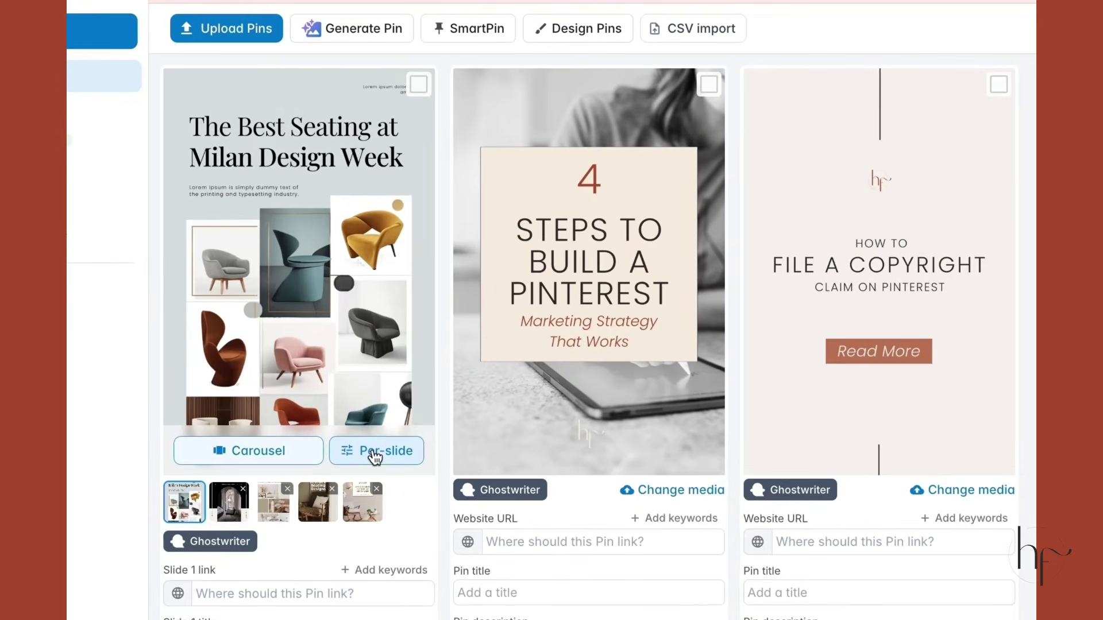
{"action": "left_click", "coordinate": [374, 457]}
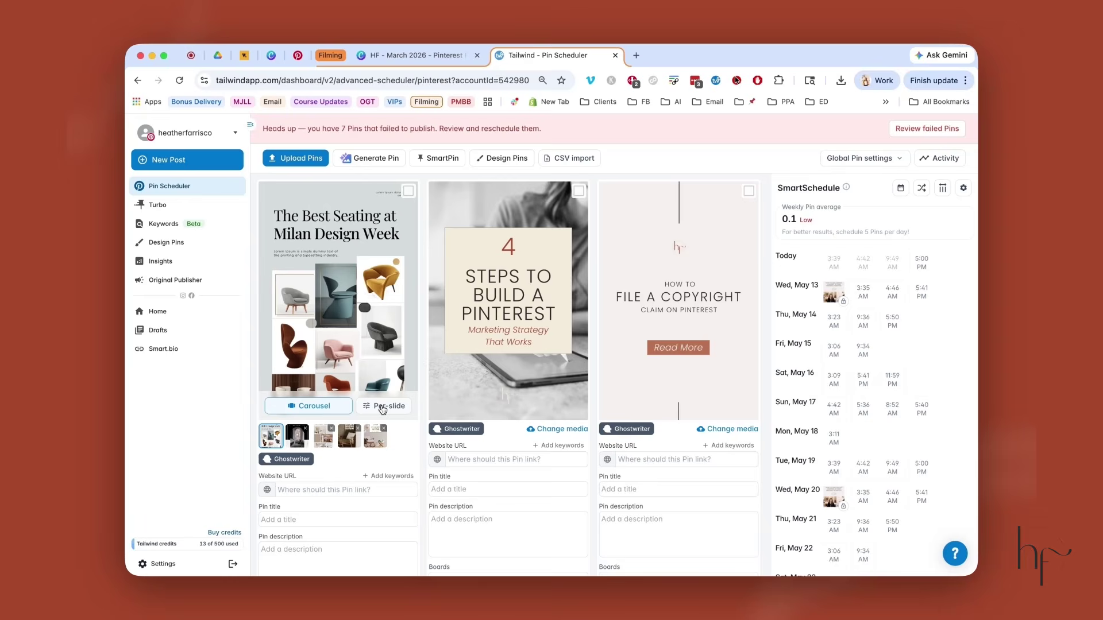
{"action": "scroll", "coordinate": [383, 409], "scroll_direction": "down", "scroll_amount": 3}
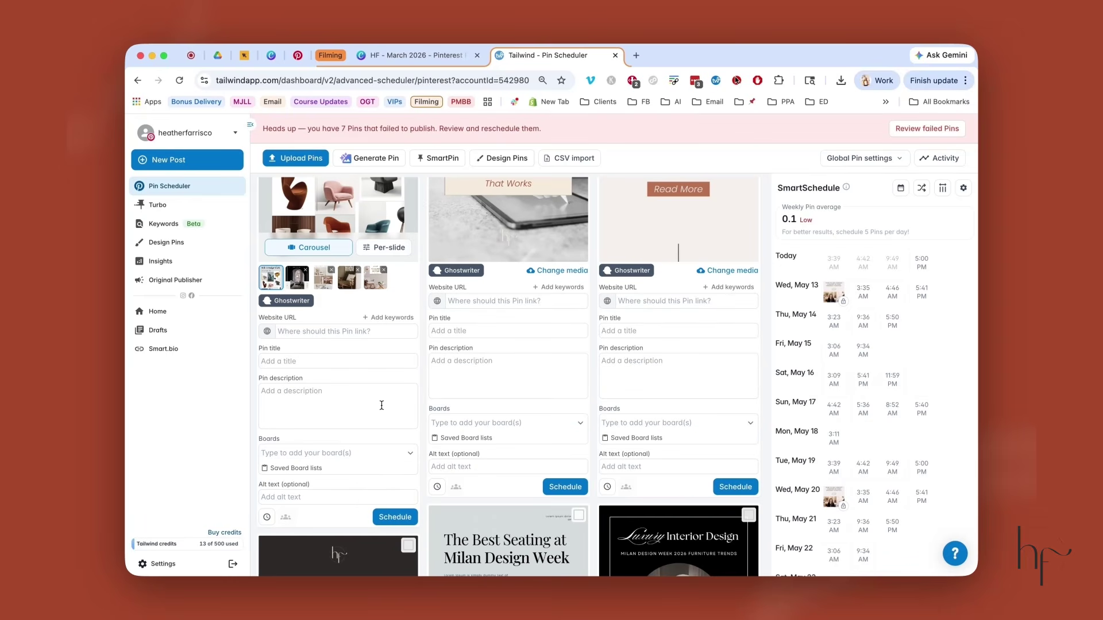
{"action": "scroll", "coordinate": [381, 405], "scroll_direction": "down", "scroll_amount": 2}
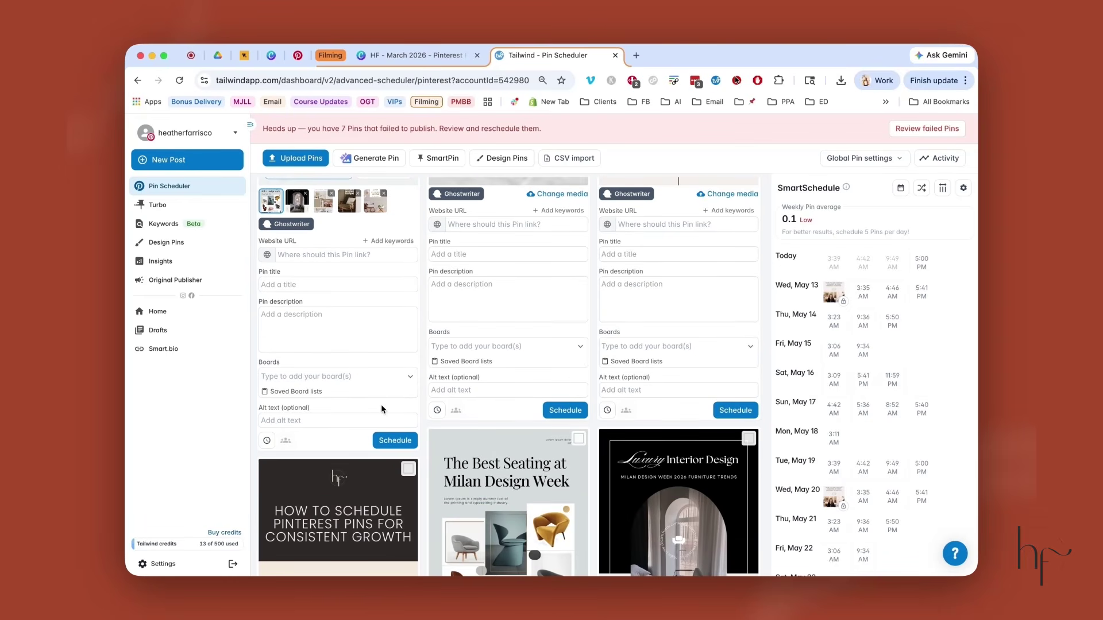
{"action": "scroll", "coordinate": [381, 407], "scroll_direction": "down", "scroll_amount": 3}
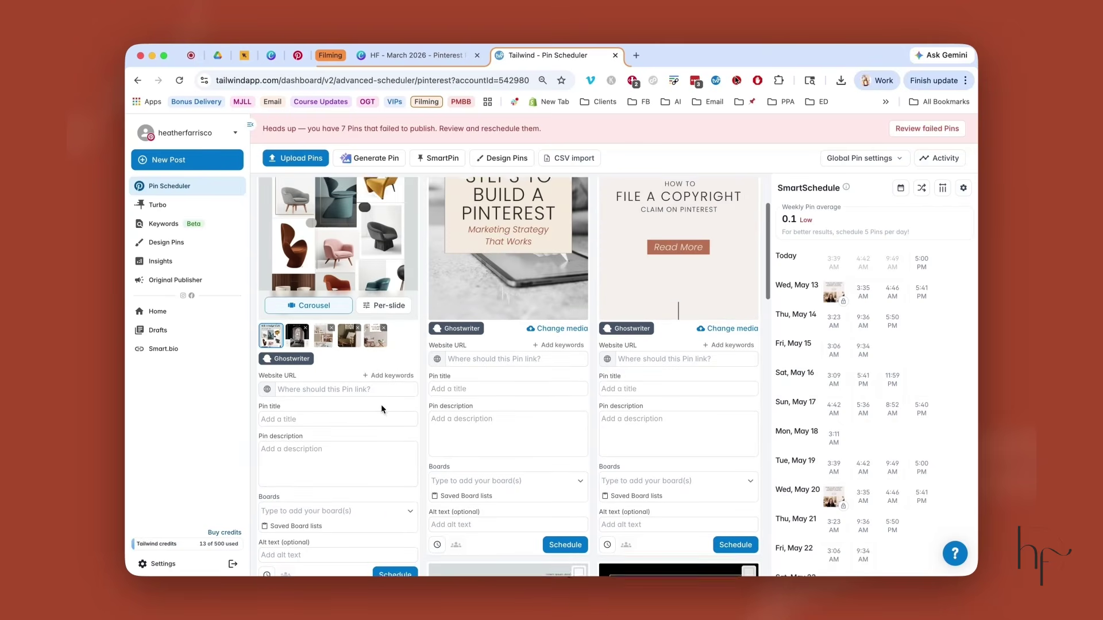
{"action": "scroll", "coordinate": [381, 404], "scroll_direction": "down", "scroll_amount": 1}
{"action": "mouse_move", "coordinate": [465, 393]}
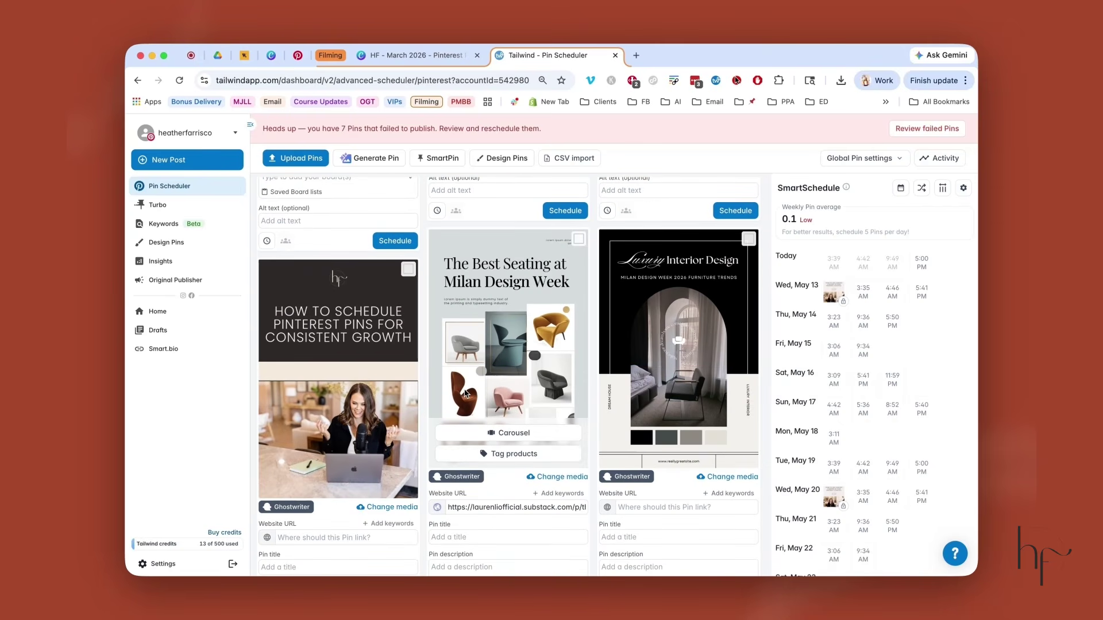
{"action": "scroll", "coordinate": [527, 313], "scroll_direction": "down", "scroll_amount": 2}
{"action": "scroll", "coordinate": [552, 331], "scroll_direction": "up", "scroll_amount": 2}
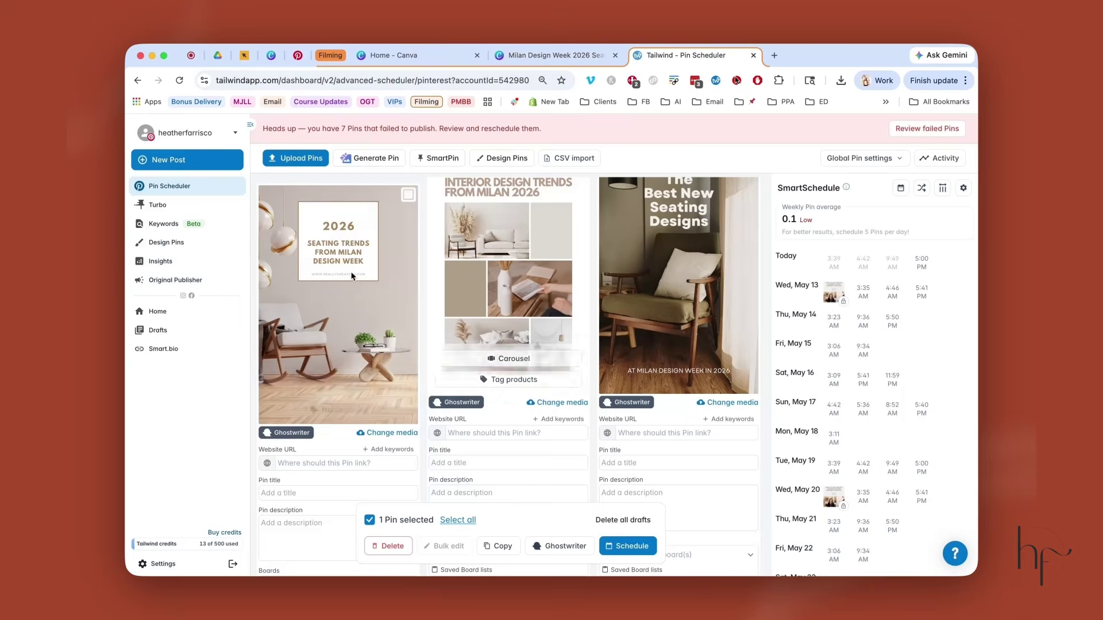
{"action": "scroll", "coordinate": [352, 276], "scroll_direction": "down", "scroll_amount": 10}
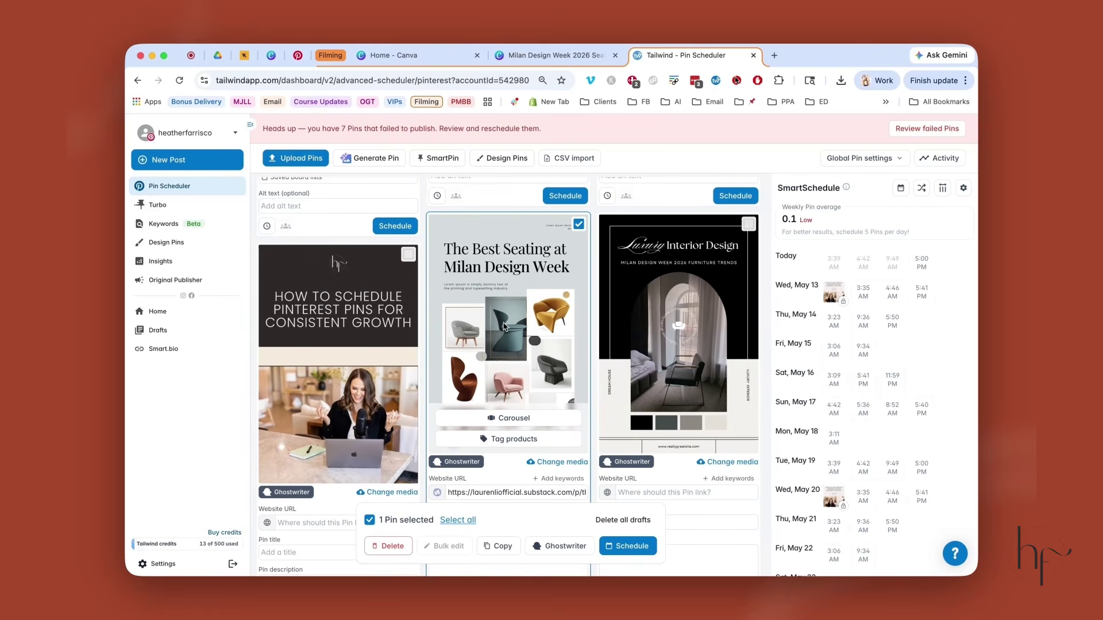
Switch to the Milan Design Week seating design in Canva and open the Tailwind app.
{"action": "left_click", "coordinate": [533, 60]}
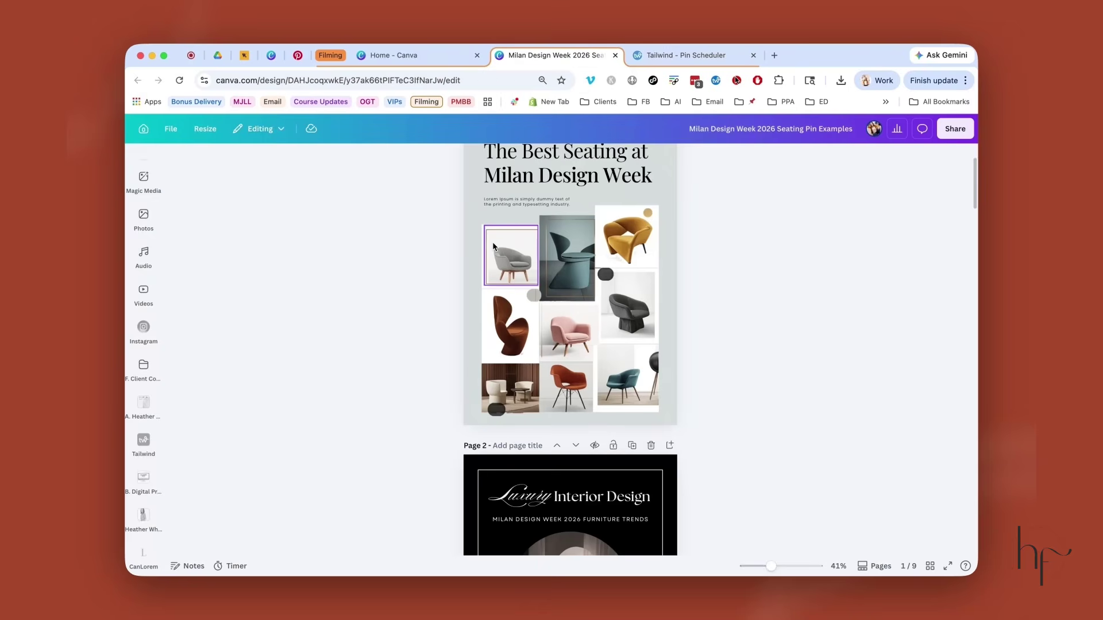
{"action": "left_click", "coordinate": [143, 441]}
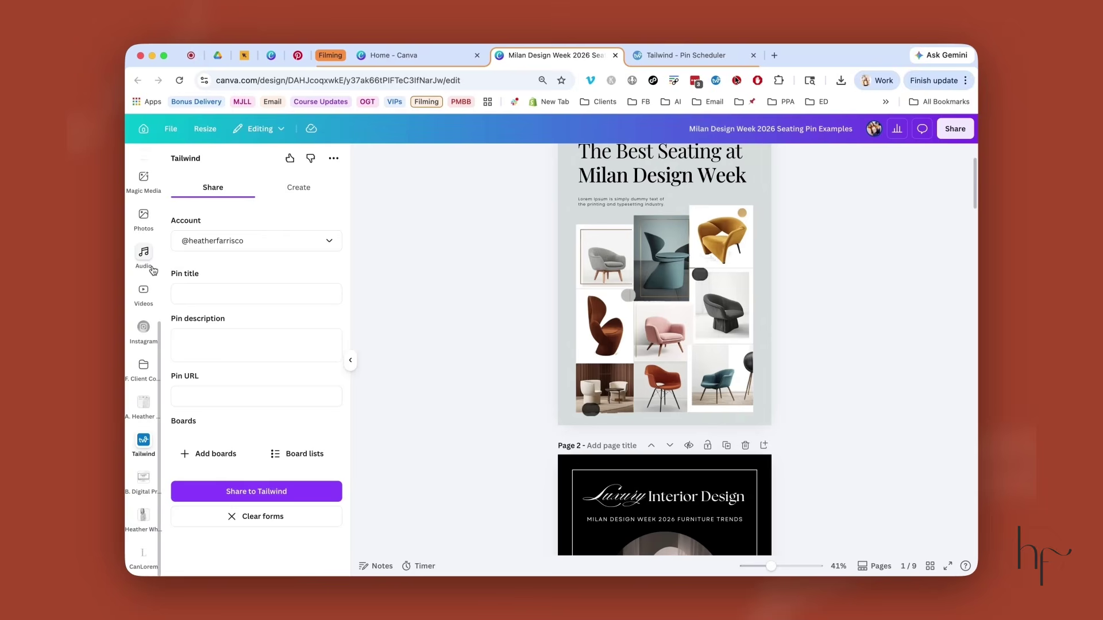
Search the Canva apps for "tailwind" and dismiss the search.
{"action": "scroll", "coordinate": [144, 270], "scroll_direction": "up", "scroll_amount": 3}
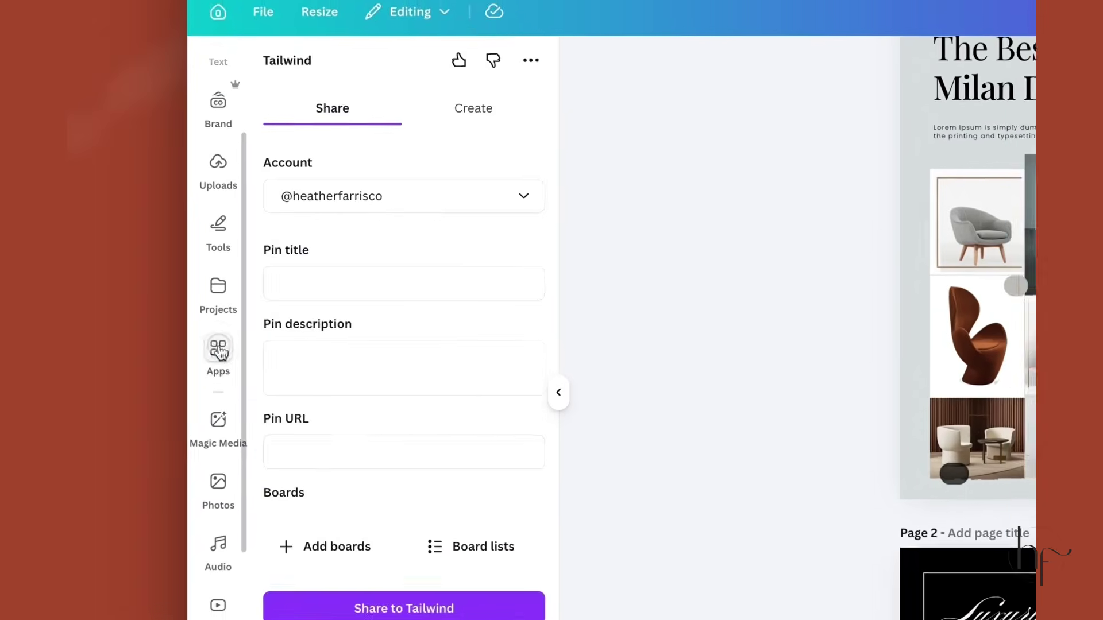
{"action": "left_click", "coordinate": [144, 332]}
{"action": "left_click", "coordinate": [381, 74]}
{"action": "type", "text": "tailwind"}
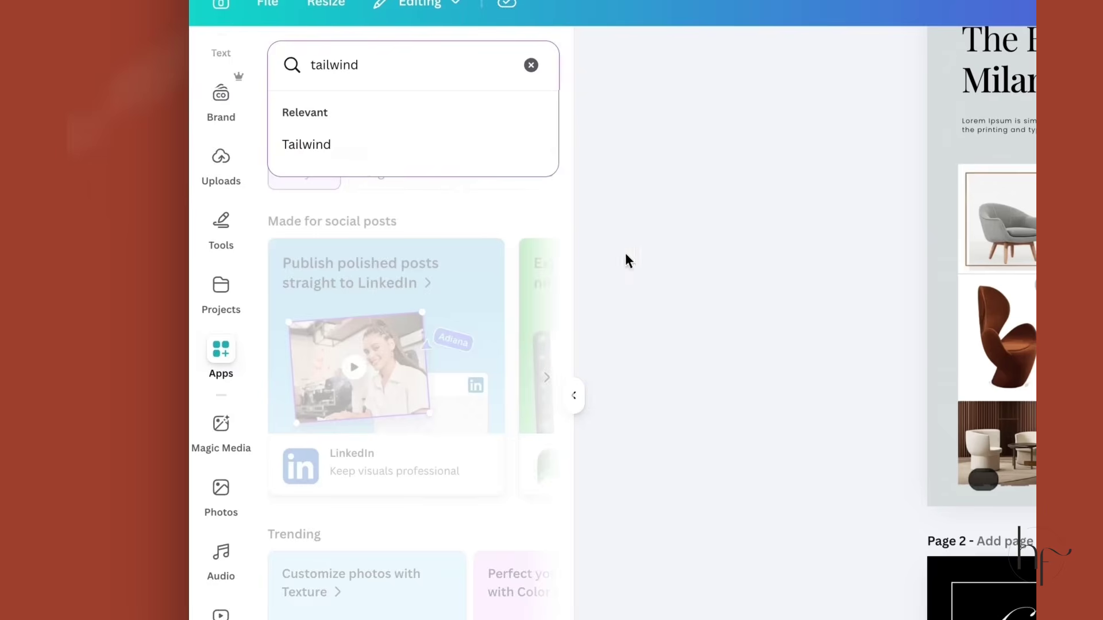
{"action": "left_click", "coordinate": [588, 249]}
{"action": "scroll", "coordinate": [221, 483], "scroll_direction": "down", "scroll_amount": 5}
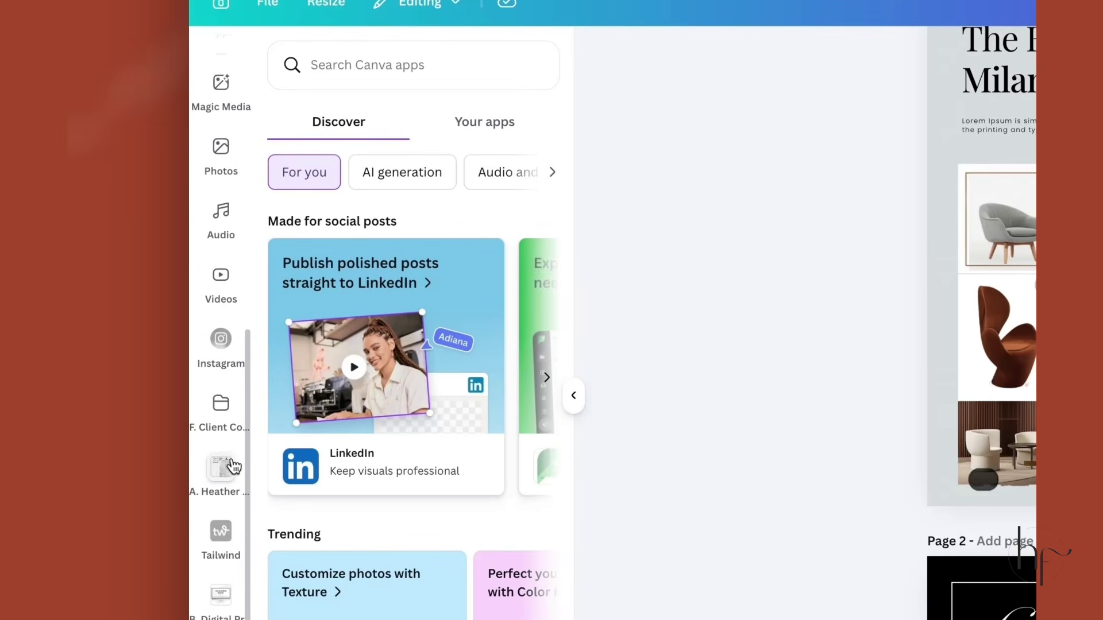
Start sharing the design from the Tailwind app and examine which pages are included in the export.
{"action": "left_click", "coordinate": [218, 540]}
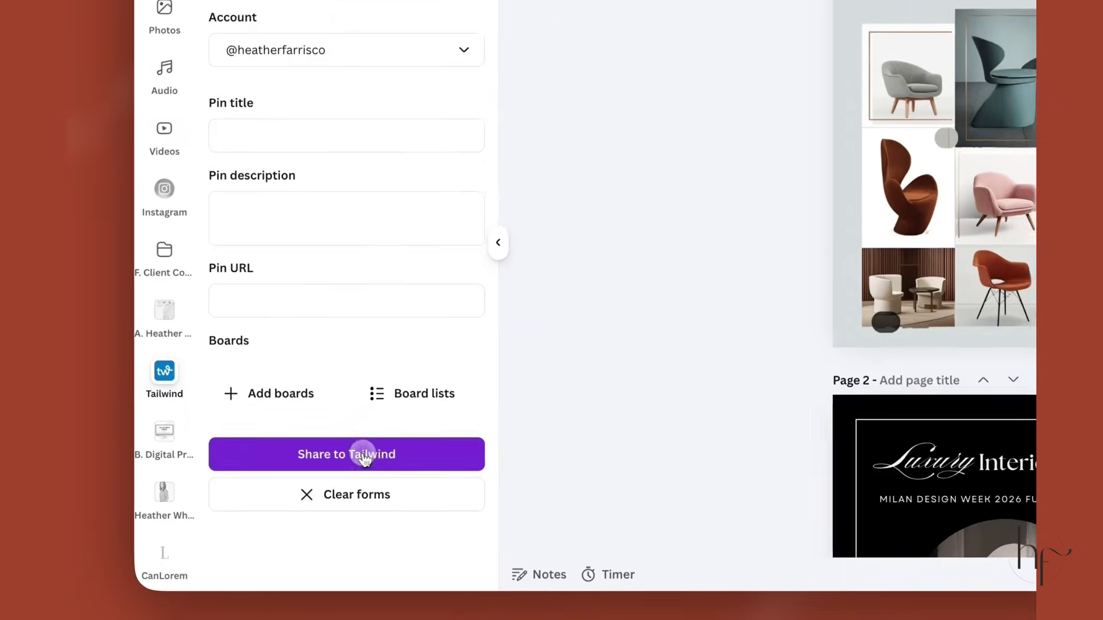
{"action": "left_click", "coordinate": [270, 492]}
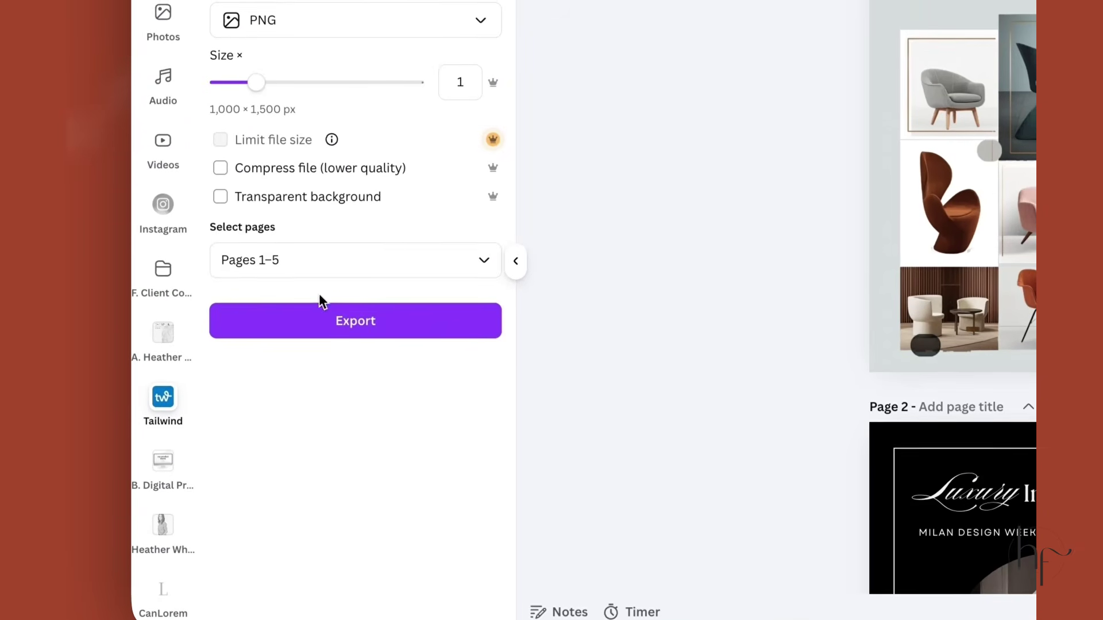
{"action": "left_click", "coordinate": [327, 265]}
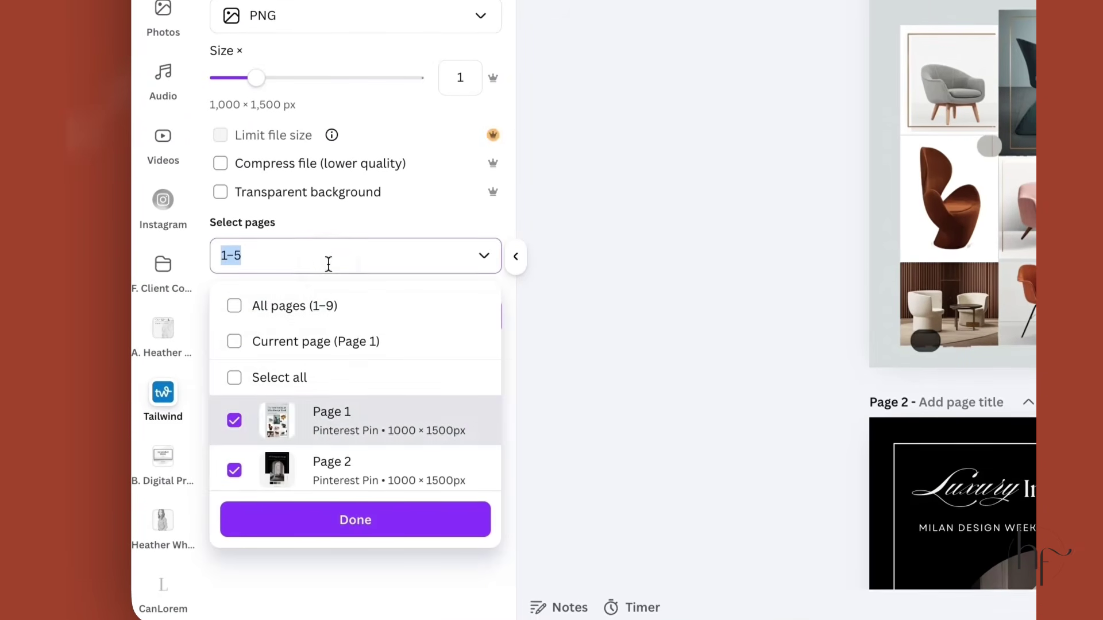
{"action": "scroll", "coordinate": [386, 426], "scroll_direction": "down", "scroll_amount": 5}
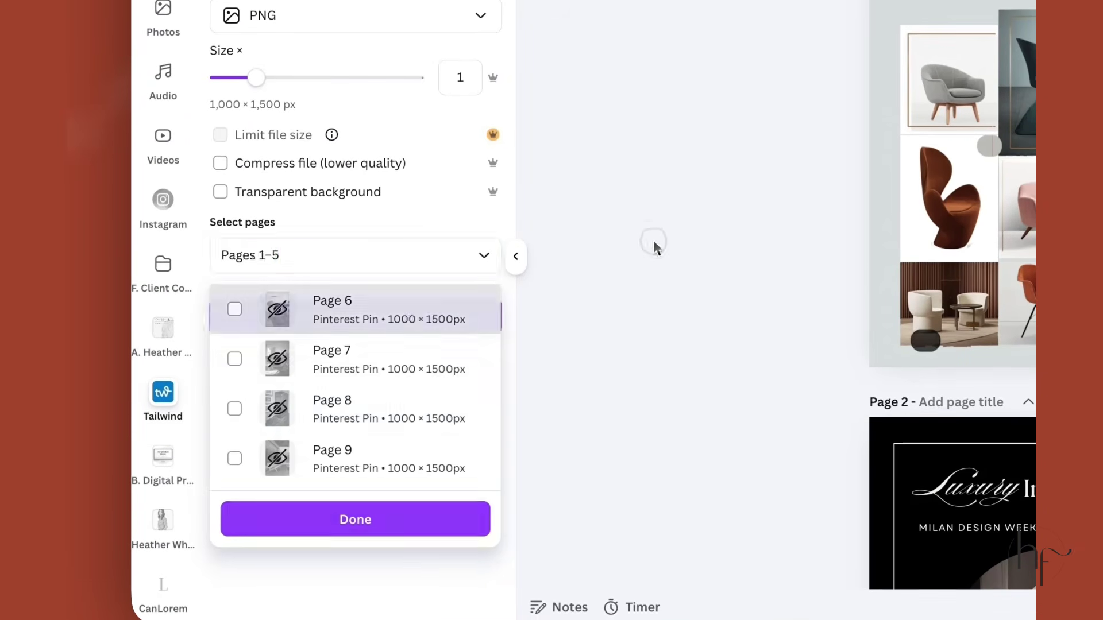
{"action": "left_click", "coordinate": [653, 240]}
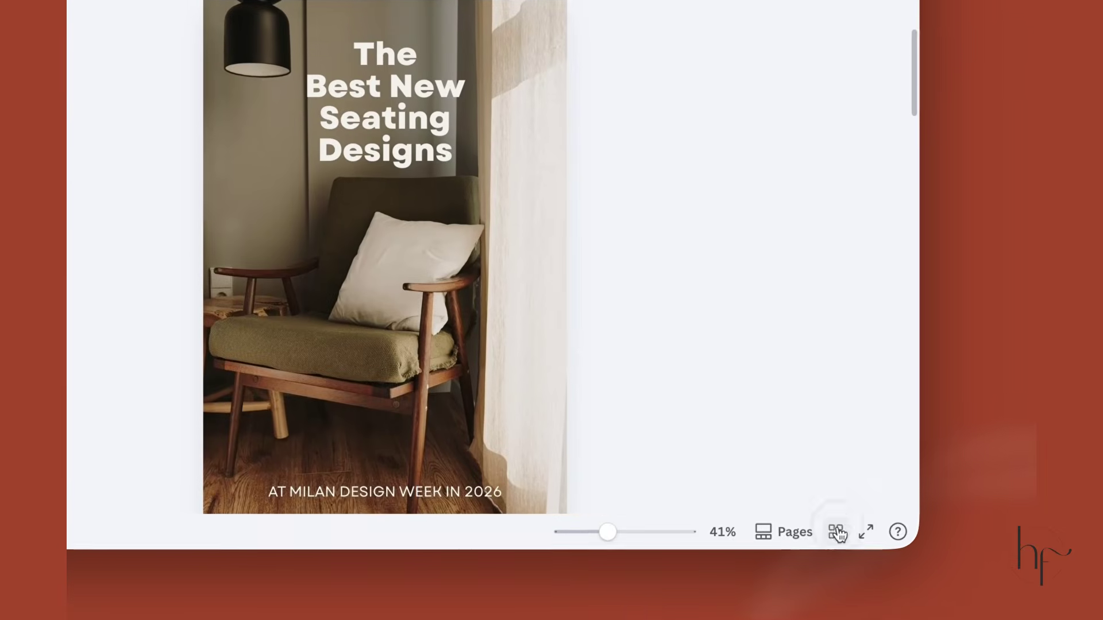
Unhide pages 6 to 9 from the page grid and reopen page 6 in the editor.
{"action": "left_click", "coordinate": [1032, 586]}
{"action": "left_click", "coordinate": [651, 156]}
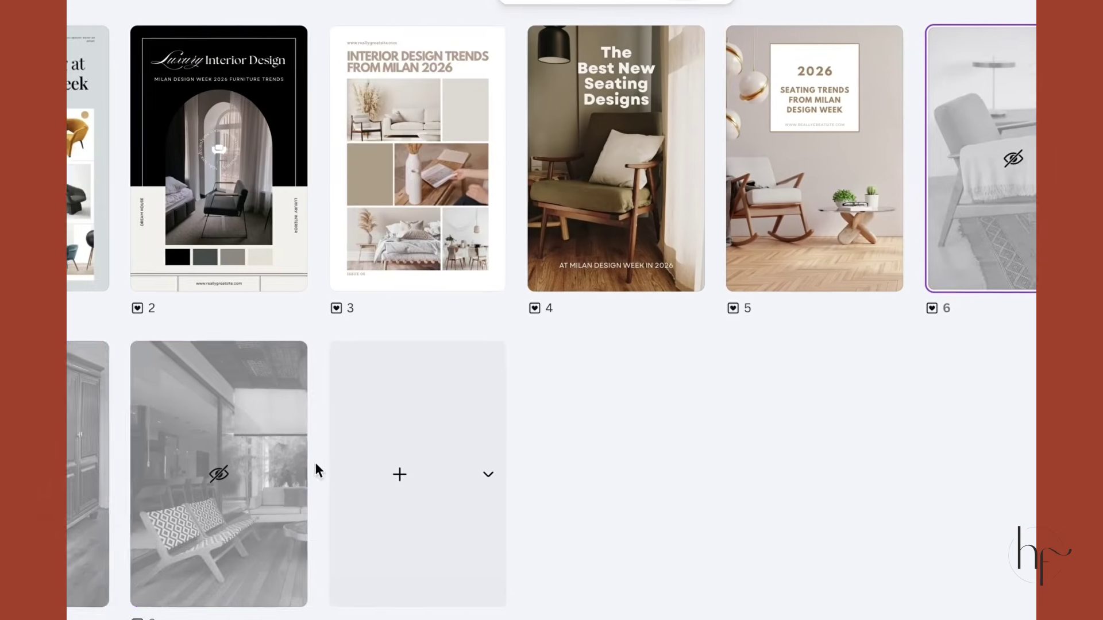
{"action": "left_click", "coordinate": [355, 453], "text": "shift"}
{"action": "right_click", "coordinate": [355, 454]}
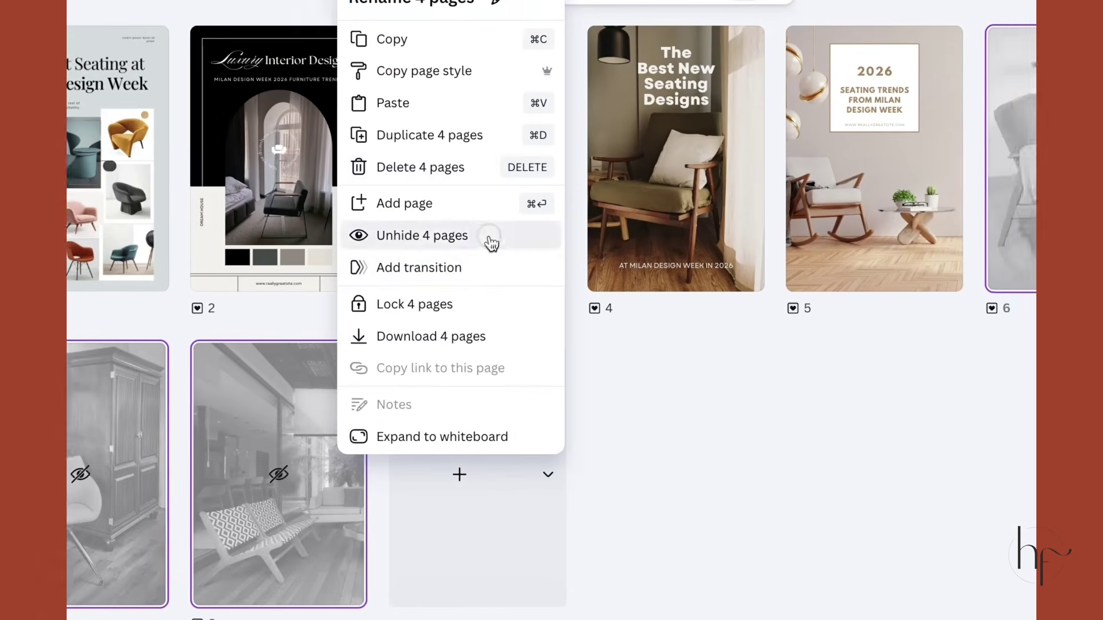
{"action": "left_click", "coordinate": [509, 236]}
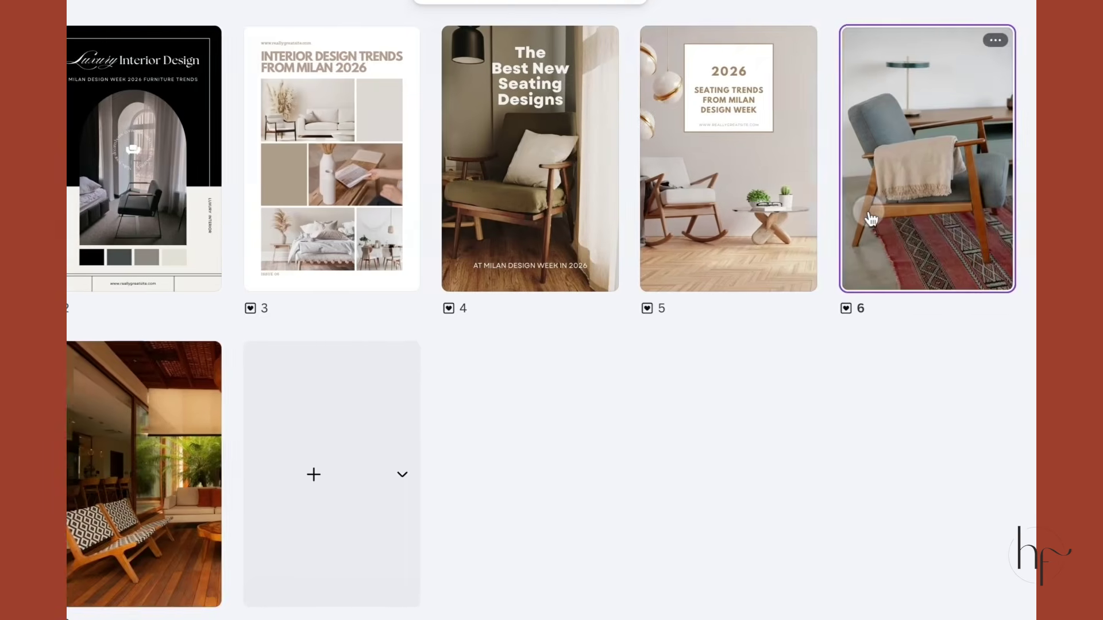
{"action": "double_click", "coordinate": [902, 219]}
Share only pages 6-9 to Tailwind, exporting them as PNG.
{"action": "left_click", "coordinate": [267, 390]}
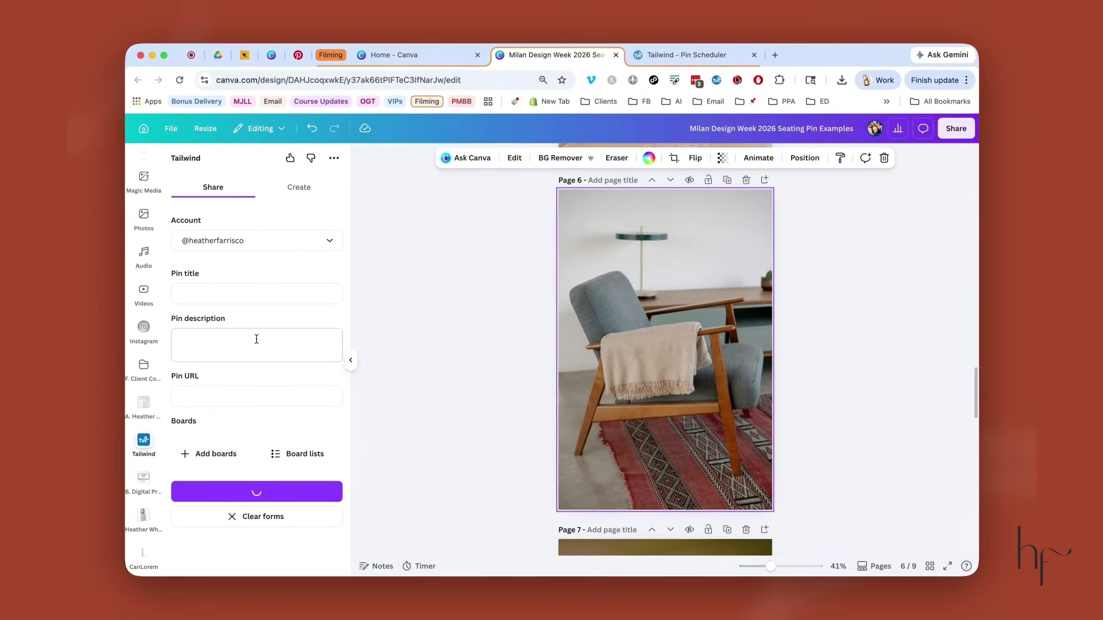
{"action": "left_click", "coordinate": [257, 356]}
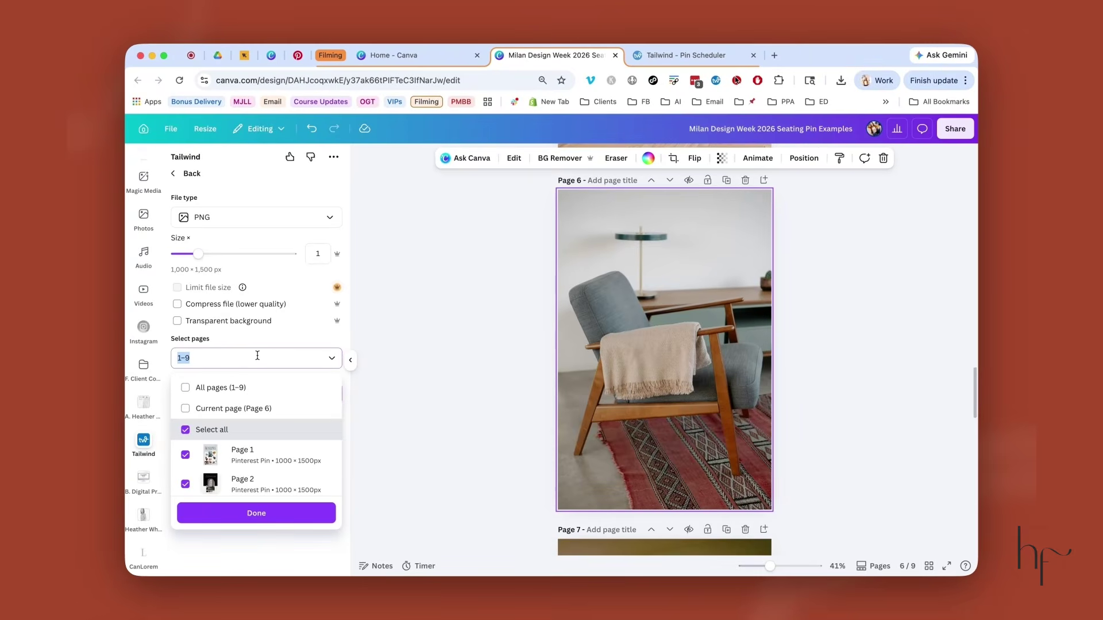
{"action": "type", "text": "6-9"}
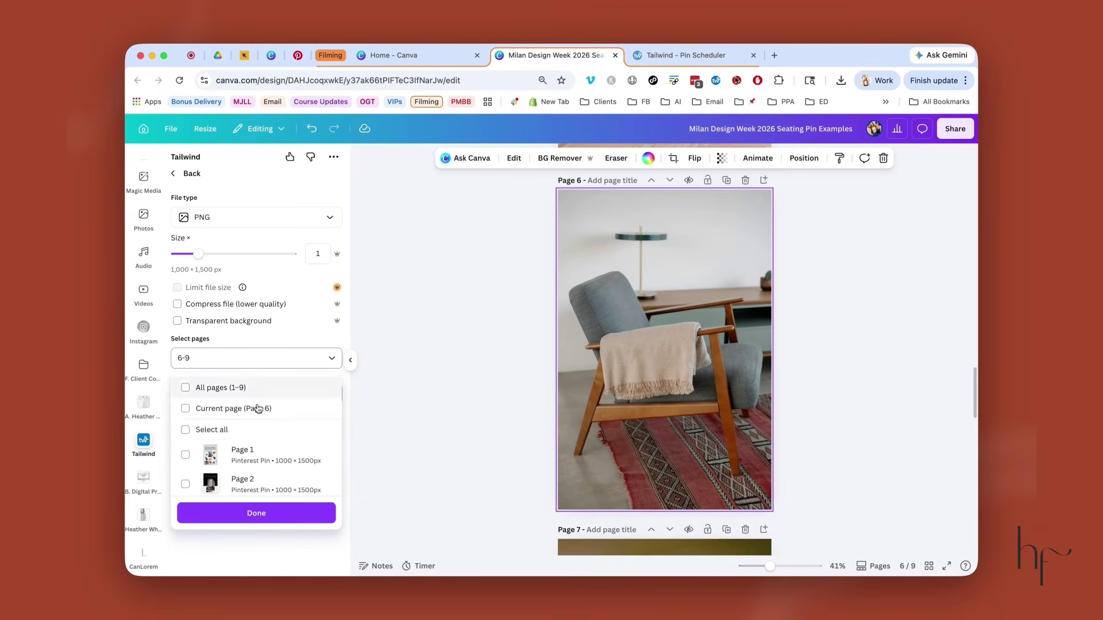
{"action": "key", "text": "Return"}
{"action": "left_click", "coordinate": [256, 393]}
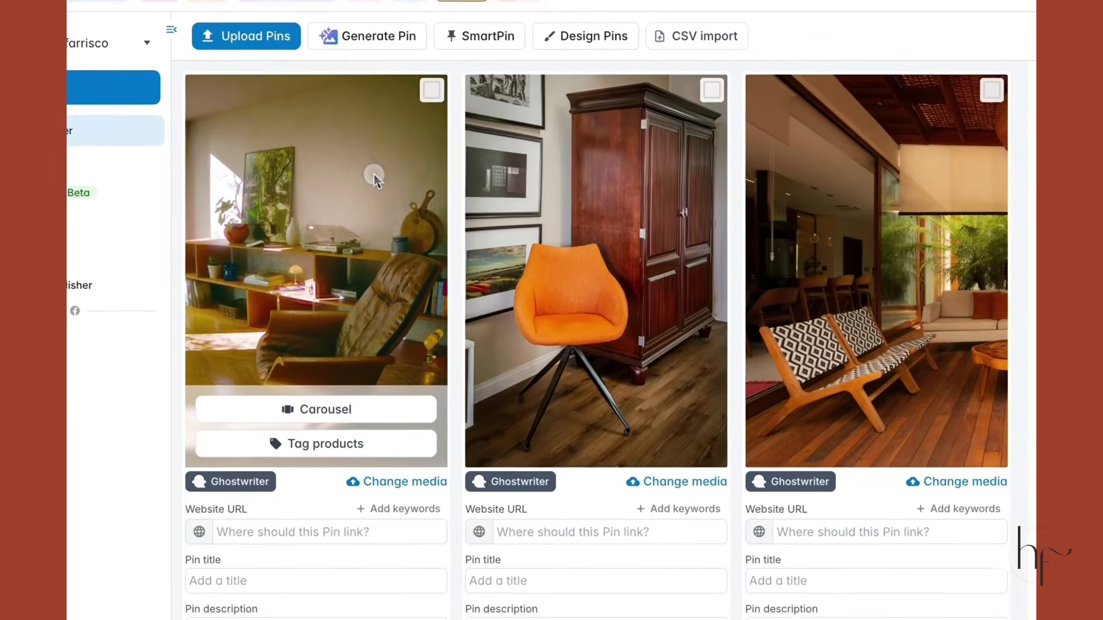
{"action": "left_click", "coordinate": [408, 162]}
{"action": "left_click", "coordinate": [578, 161]}
{"action": "scroll", "coordinate": [761, 202], "scroll_direction": "down", "scroll_amount": 10}
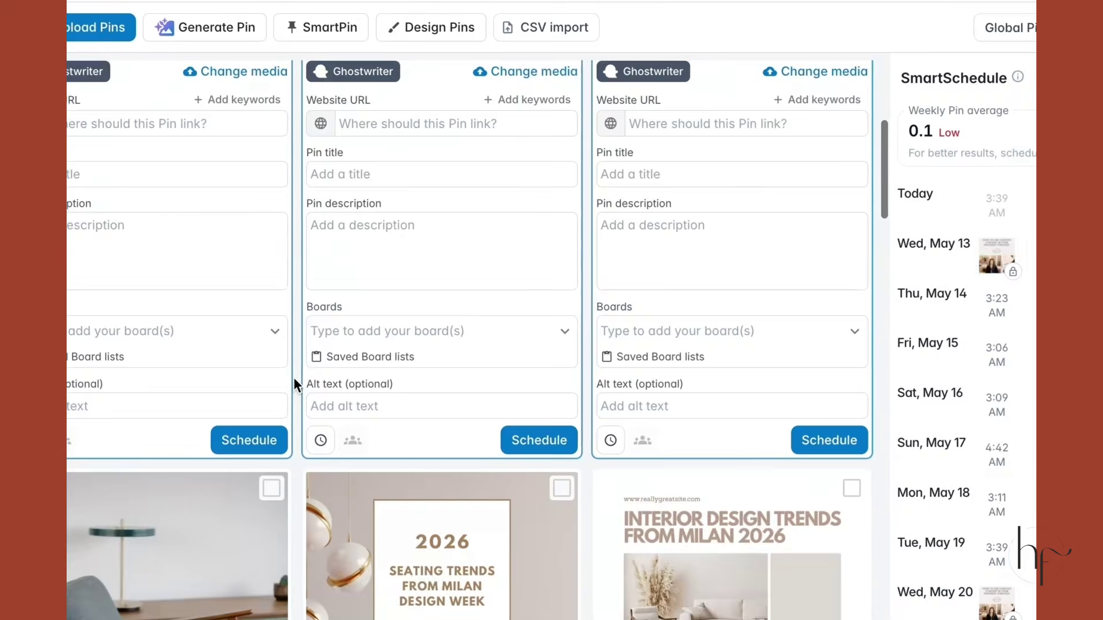
{"action": "scroll", "coordinate": [654, 433], "scroll_direction": "down", "scroll_amount": 10}
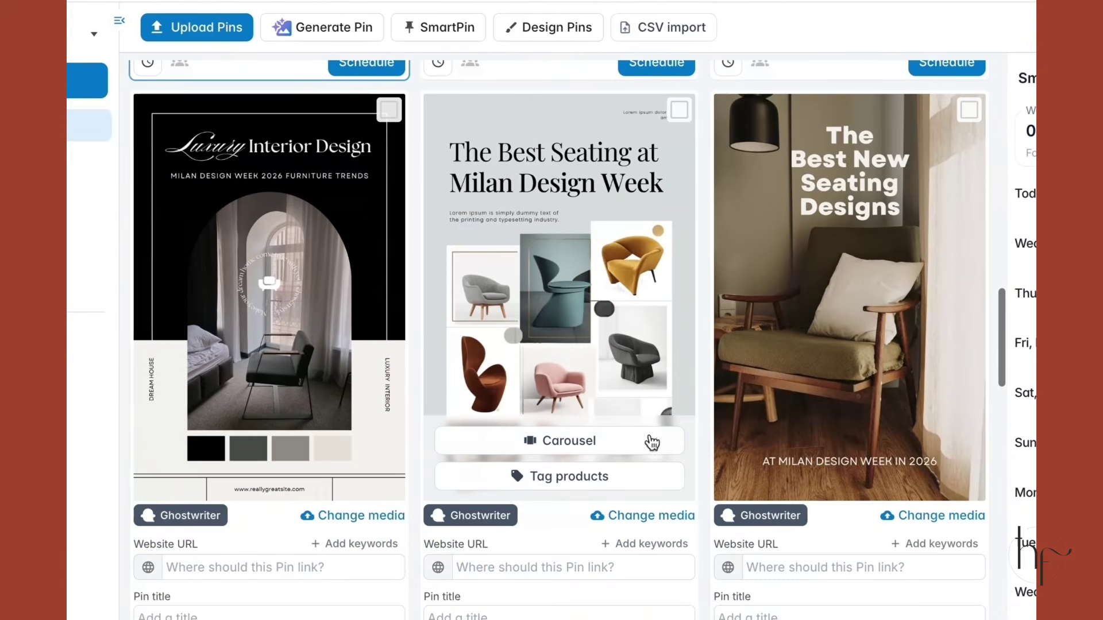
{"action": "left_click", "coordinate": [679, 111]}
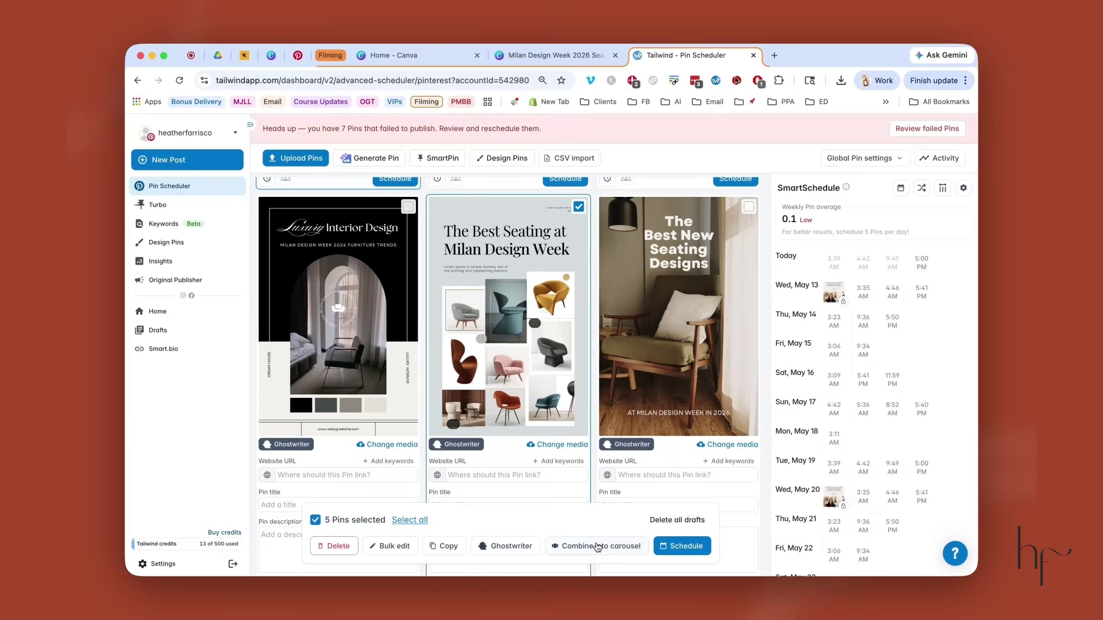
{"action": "left_click", "coordinate": [598, 546]}
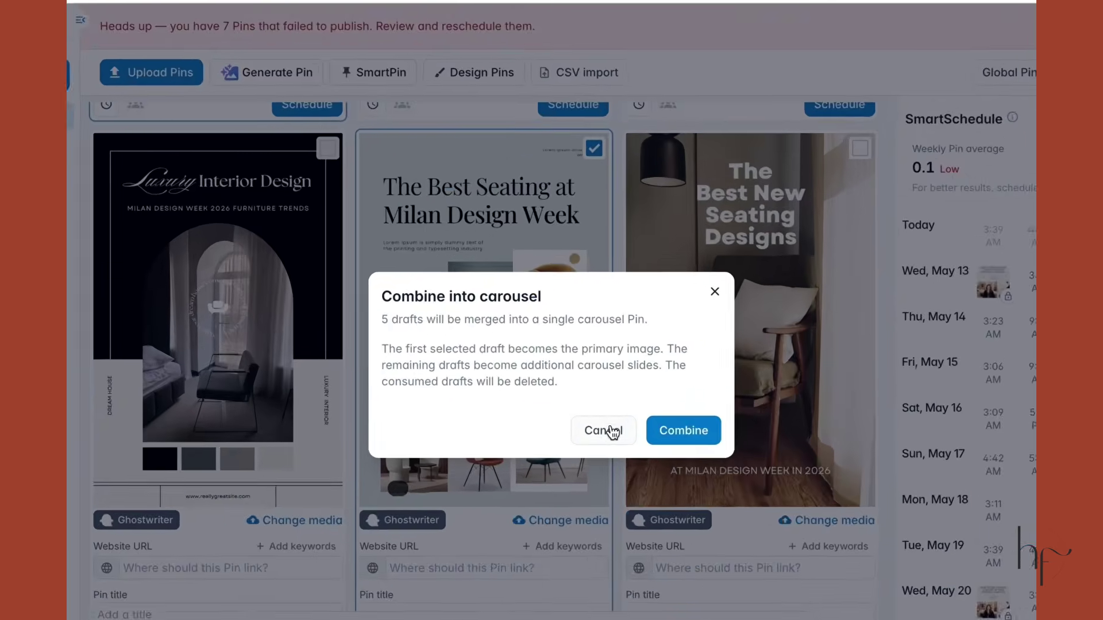
{"action": "left_click", "coordinate": [636, 387]}
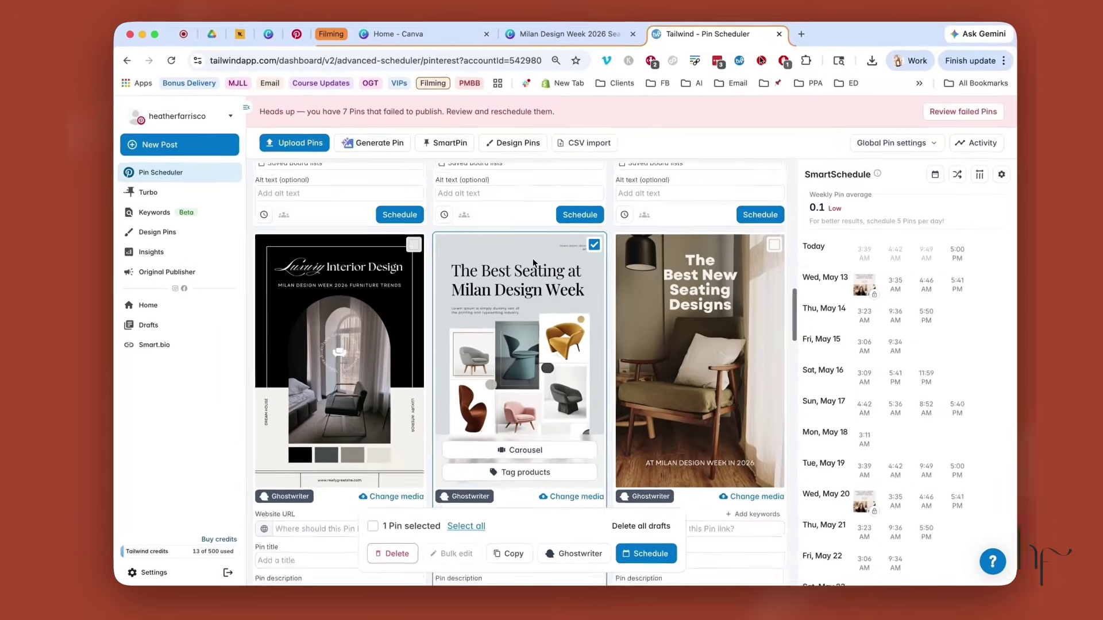
Select the four chair photo drafts in addition to the cover Pin and combine all five into one carousel Pin.
{"action": "scroll", "coordinate": [533, 262], "scroll_direction": "down", "scroll_amount": 2}
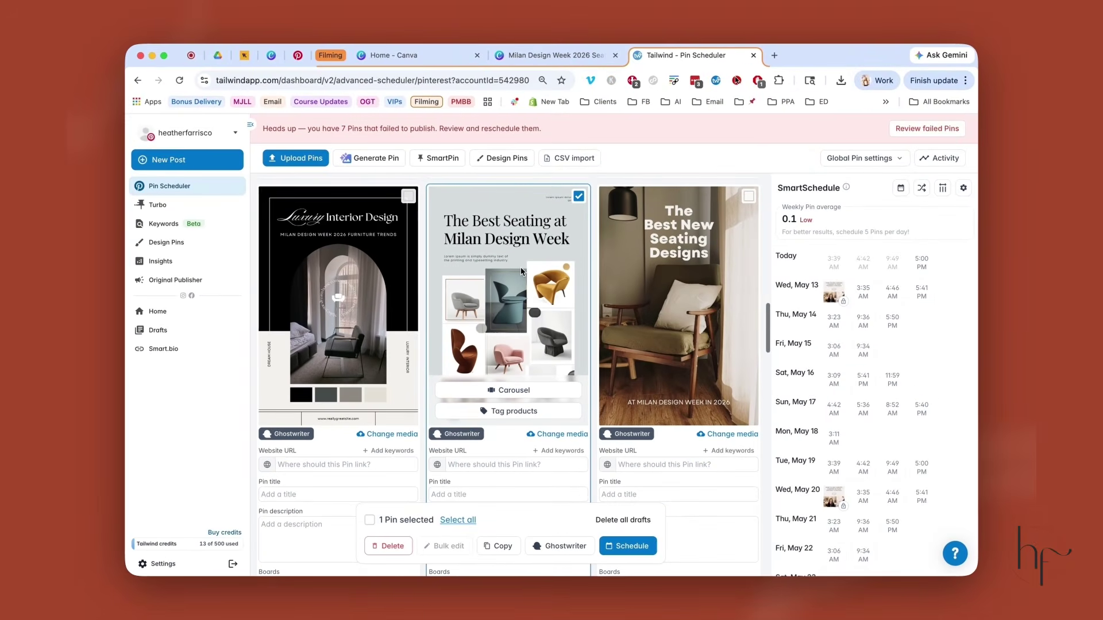
{"action": "scroll", "coordinate": [521, 271], "scroll_direction": "down", "scroll_amount": 15}
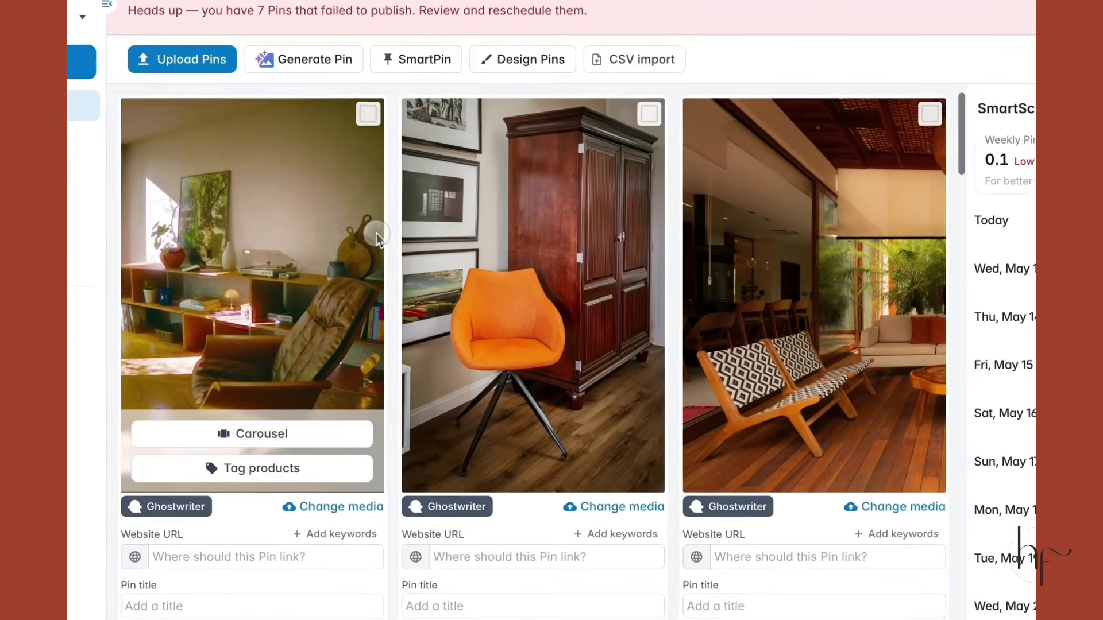
{"action": "left_click", "coordinate": [377, 238]}
{"action": "left_click", "coordinate": [525, 229]}
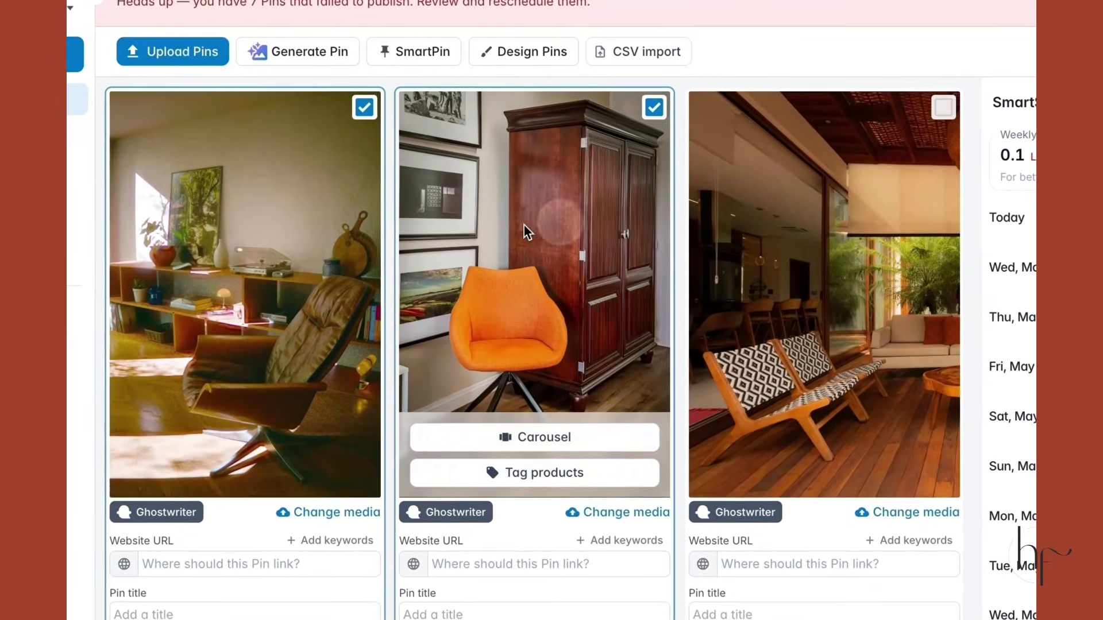
{"action": "left_click", "coordinate": [743, 236]}
{"action": "scroll", "coordinate": [316, 266], "scroll_direction": "down", "scroll_amount": 8}
{"action": "left_click", "coordinate": [258, 540]}
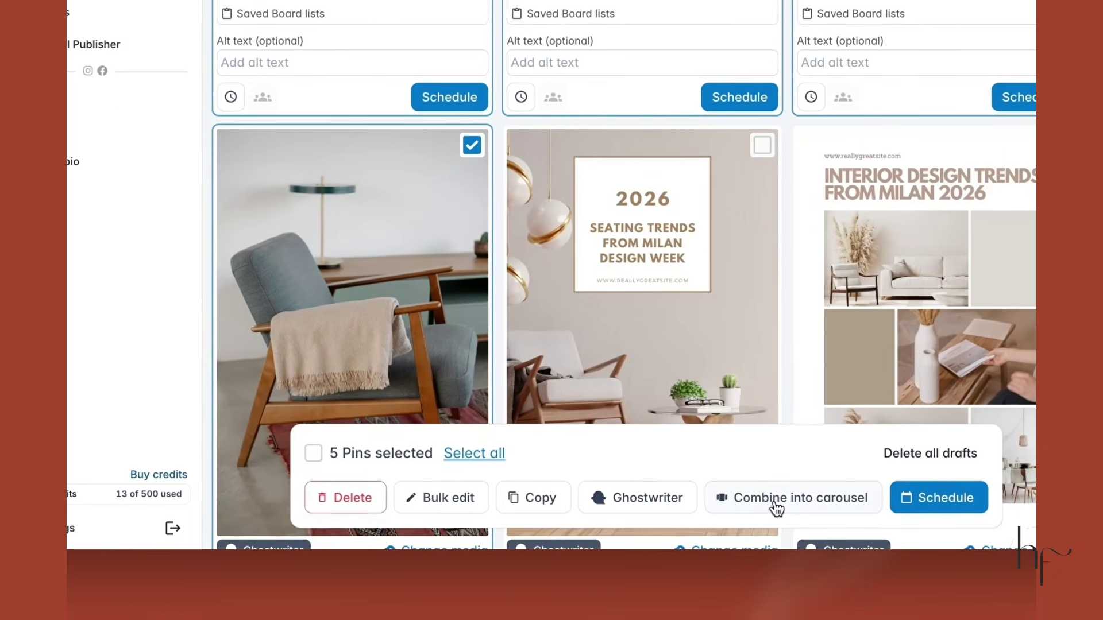
{"action": "left_click", "coordinate": [774, 499]}
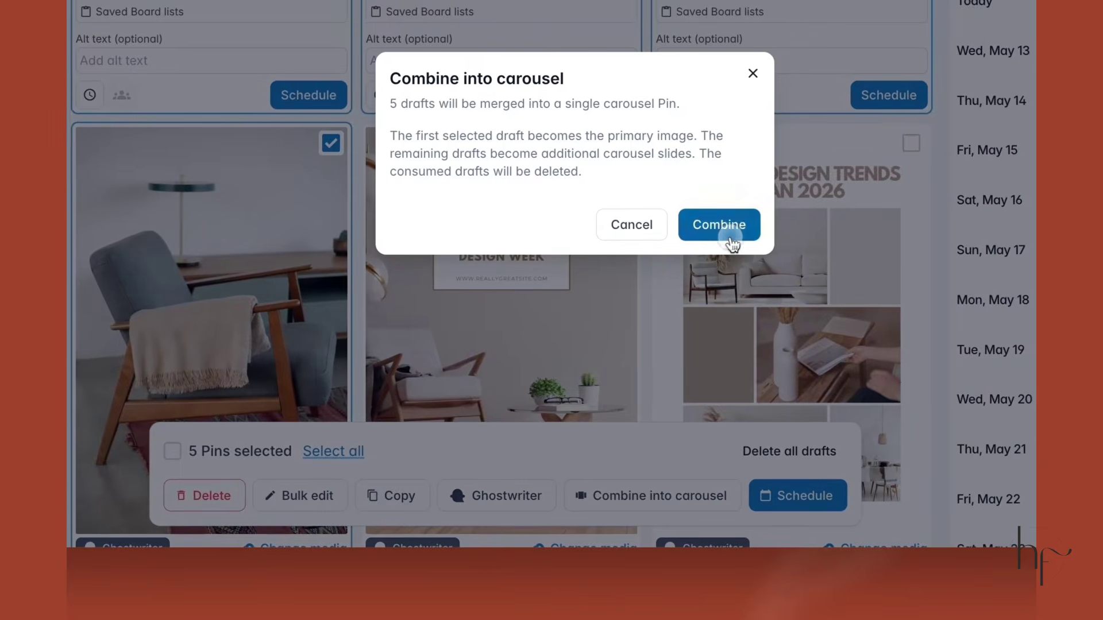
{"action": "left_click", "coordinate": [864, 228]}
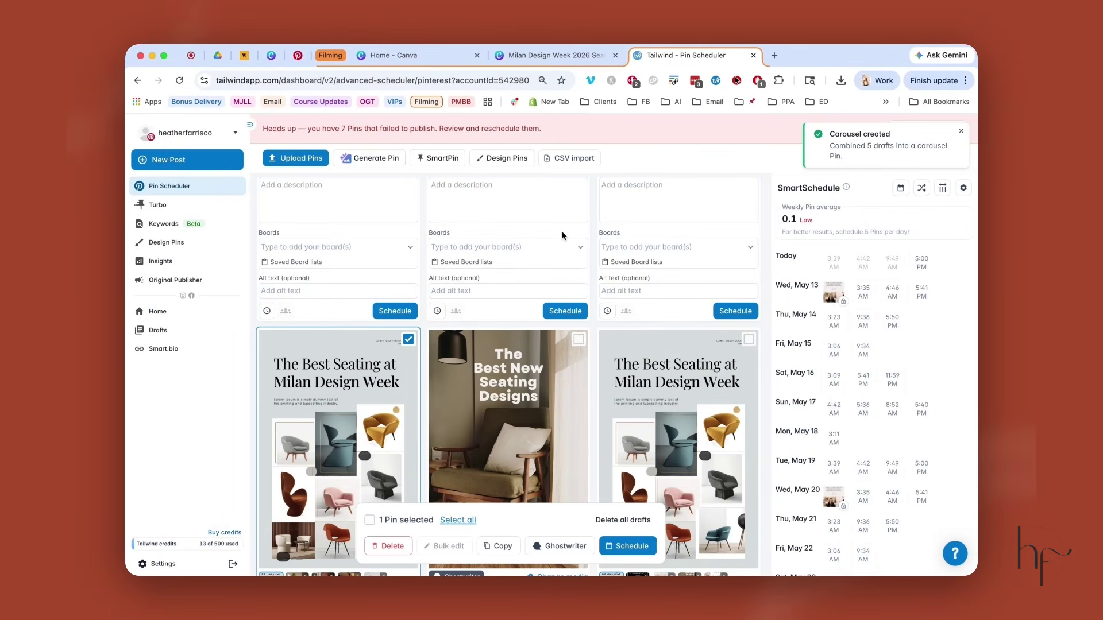
Open product tagging for the "4 Steps to Build a Pinterest Marketing Strategy" draft and browse the available product groups.
{"action": "scroll", "coordinate": [563, 237], "scroll_direction": "down", "scroll_amount": 3}
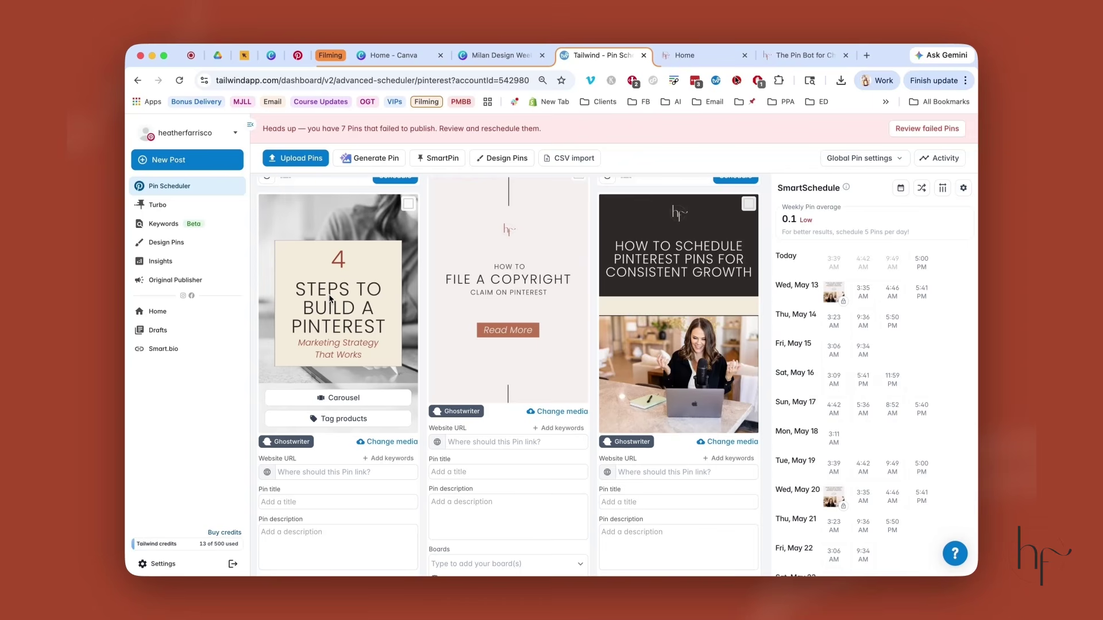
{"action": "left_click", "coordinate": [347, 422]}
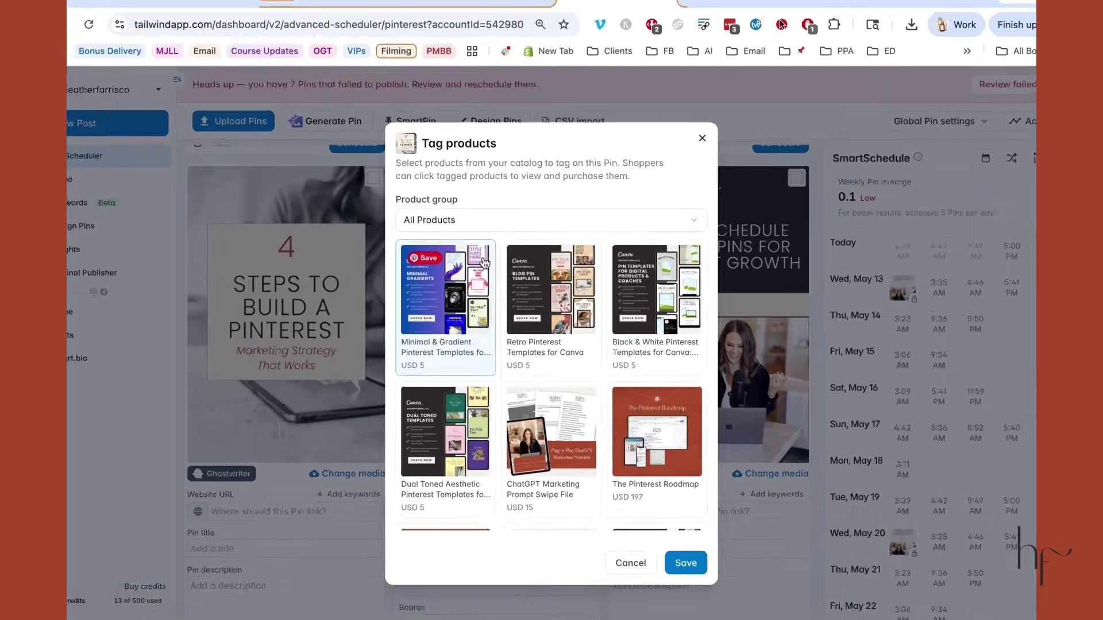
{"action": "left_click", "coordinate": [511, 235]}
{"action": "scroll", "coordinate": [480, 503], "scroll_direction": "down", "scroll_amount": 2}
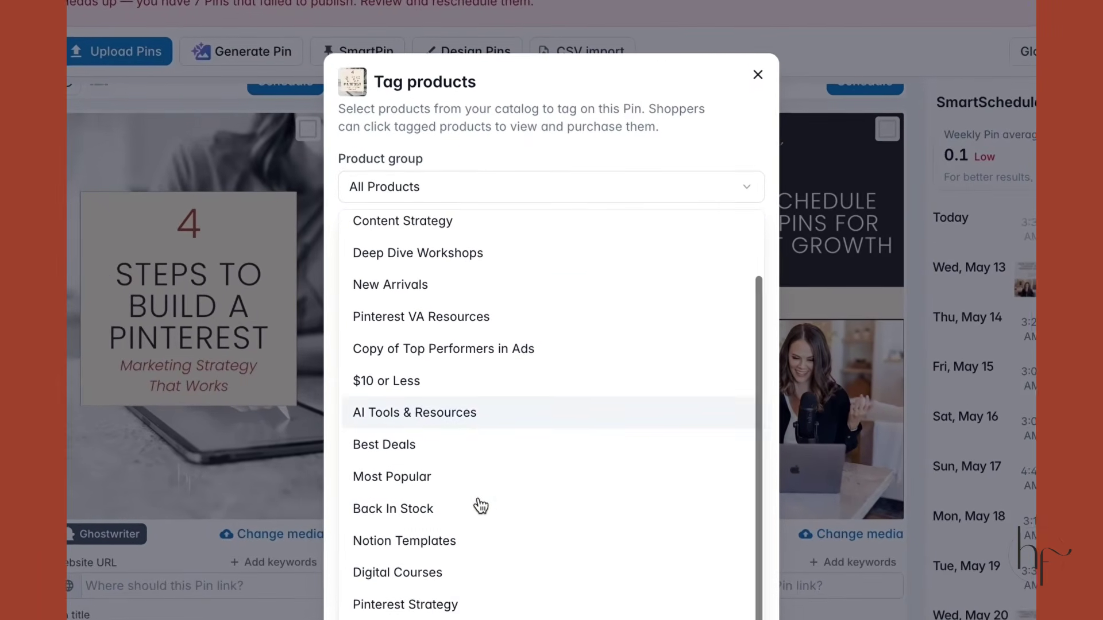
{"action": "scroll", "coordinate": [480, 503], "scroll_direction": "up", "scroll_amount": 3}
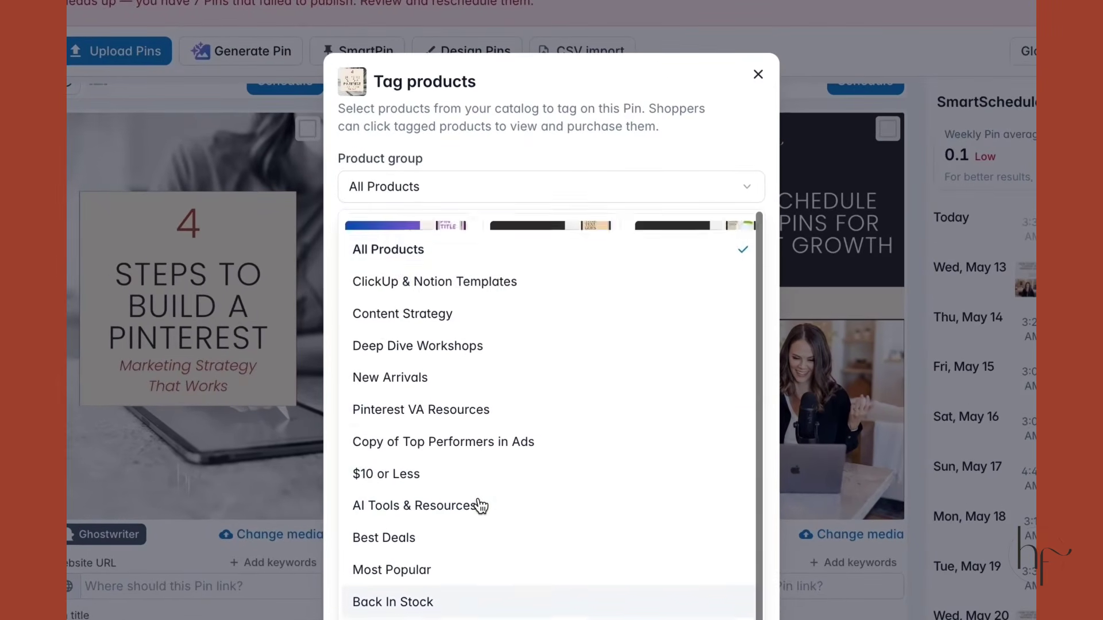
{"action": "scroll", "coordinate": [480, 505], "scroll_direction": "down", "scroll_amount": 1}
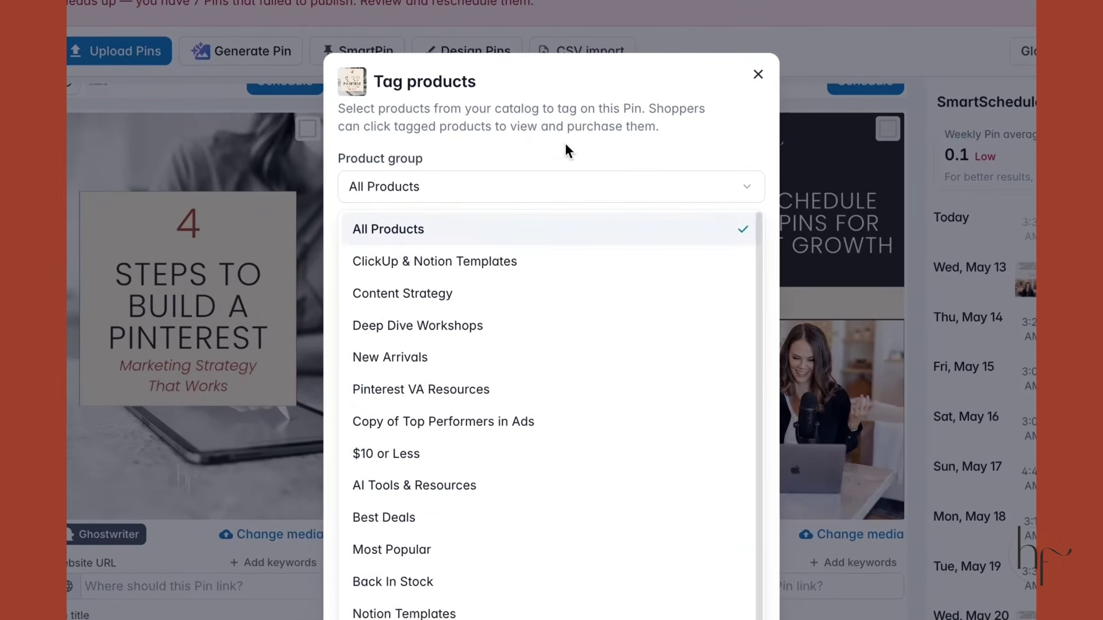
{"action": "left_click", "coordinate": [564, 143]}
Tag the Pin with the Retro, Black & White and Dual Toned templates, ChatGPT Marketing Prompt Swipe File and The Pinterest Roadmap.
{"action": "left_click", "coordinate": [527, 342]}
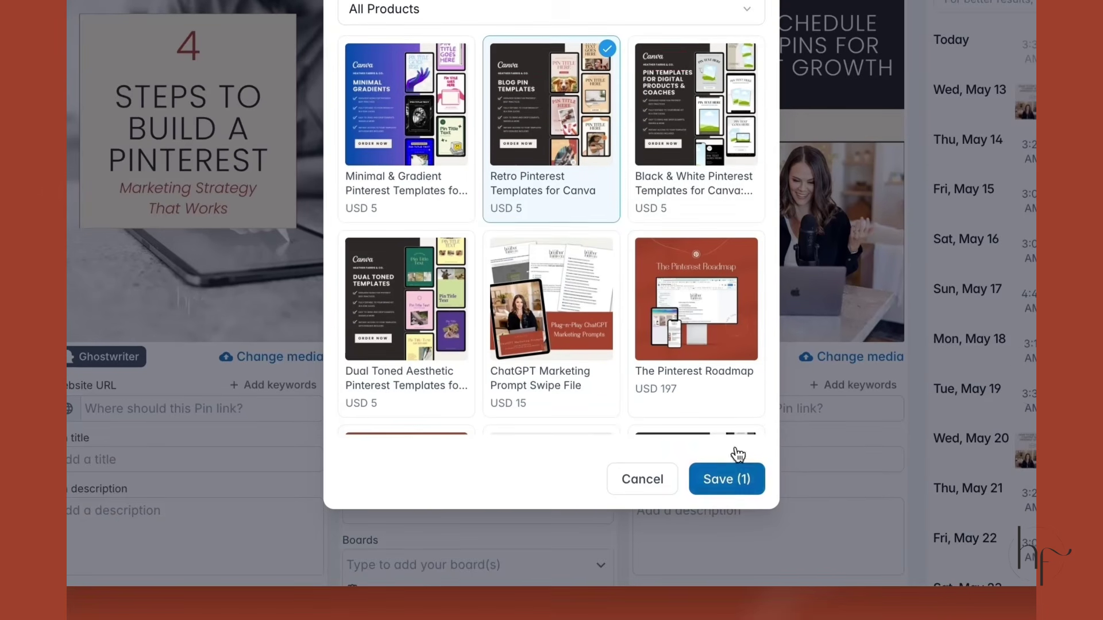
{"action": "left_click", "coordinate": [672, 102]}
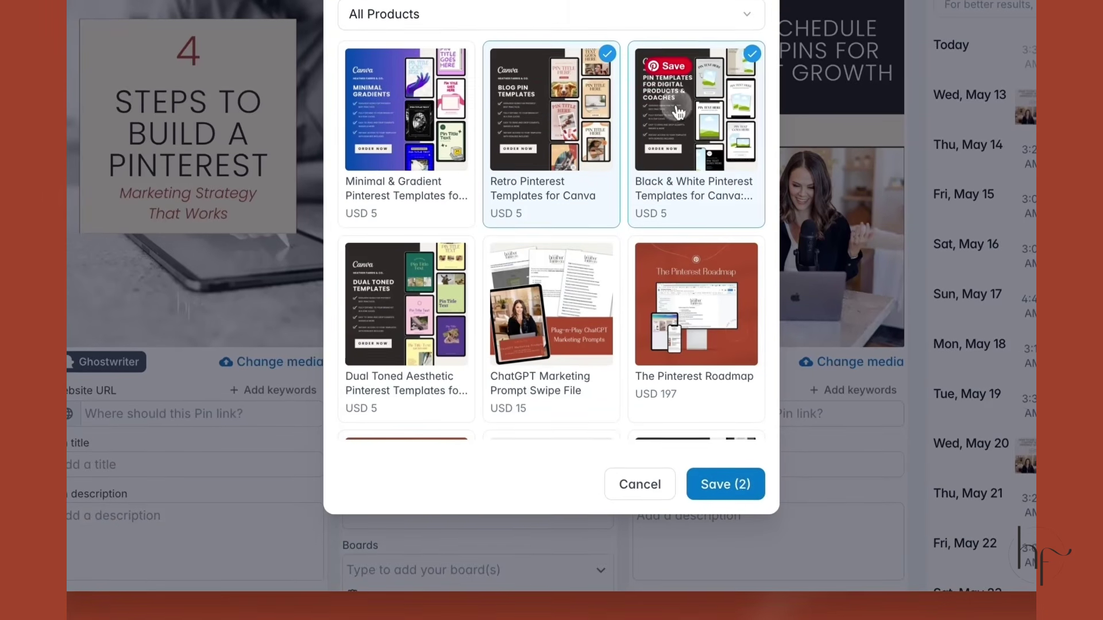
{"action": "left_click", "coordinate": [373, 253]}
{"action": "left_click", "coordinate": [524, 256]}
{"action": "left_click", "coordinate": [680, 297]}
{"action": "scroll", "coordinate": [680, 303], "scroll_direction": "down", "scroll_amount": 3}
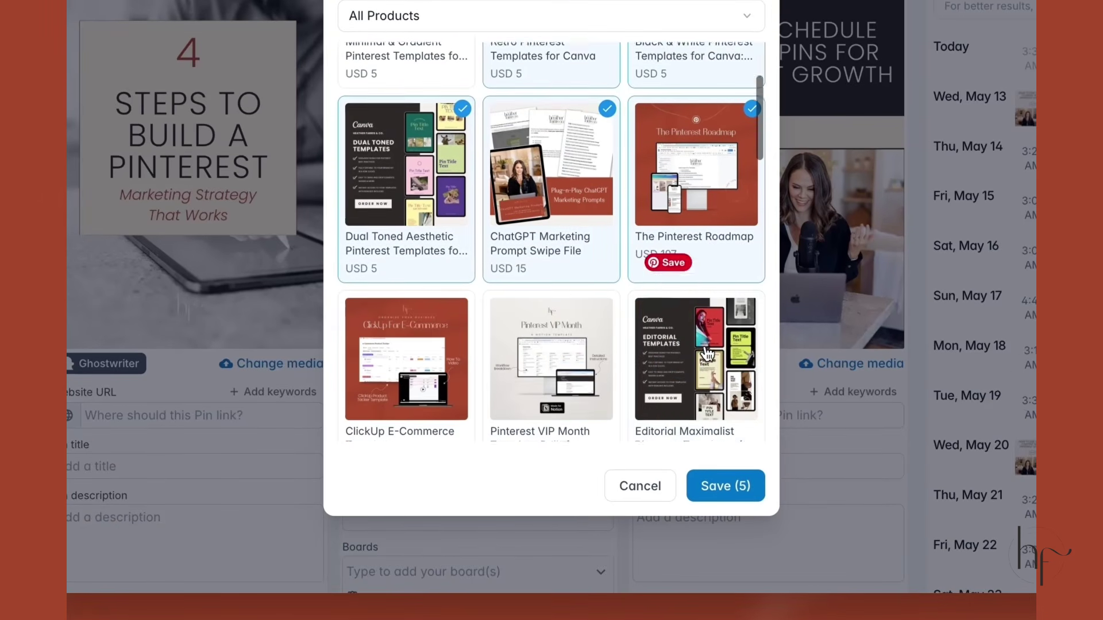
{"action": "left_click", "coordinate": [726, 486]}
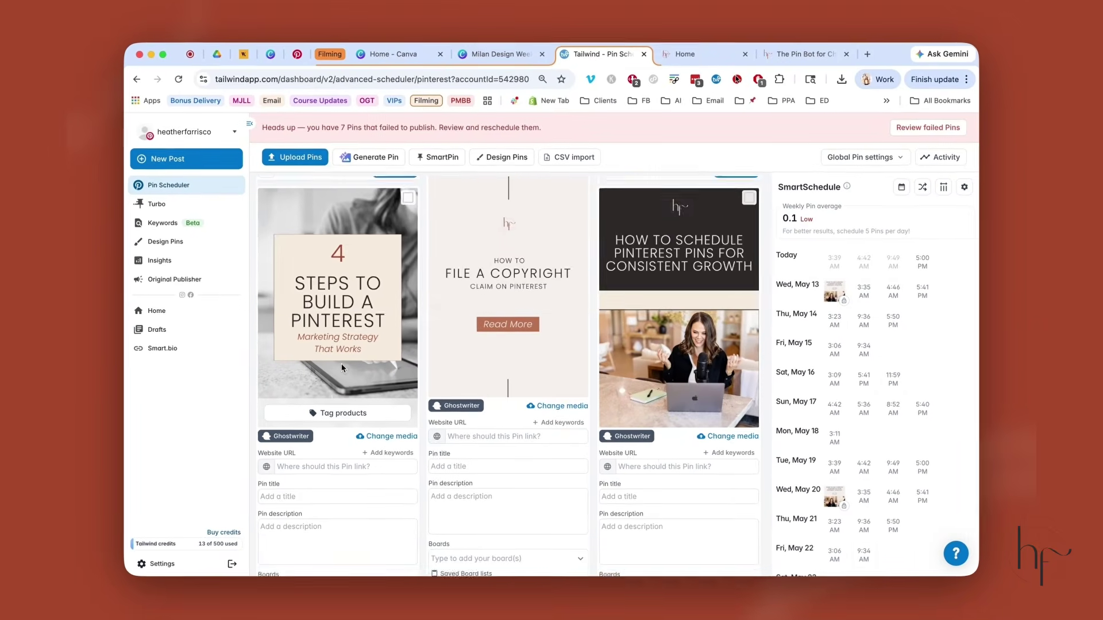
Review the products tagged on the "4 Steps" draft and close the product selection without changes.
{"action": "scroll", "coordinate": [414, 297], "scroll_direction": "down", "scroll_amount": 3}
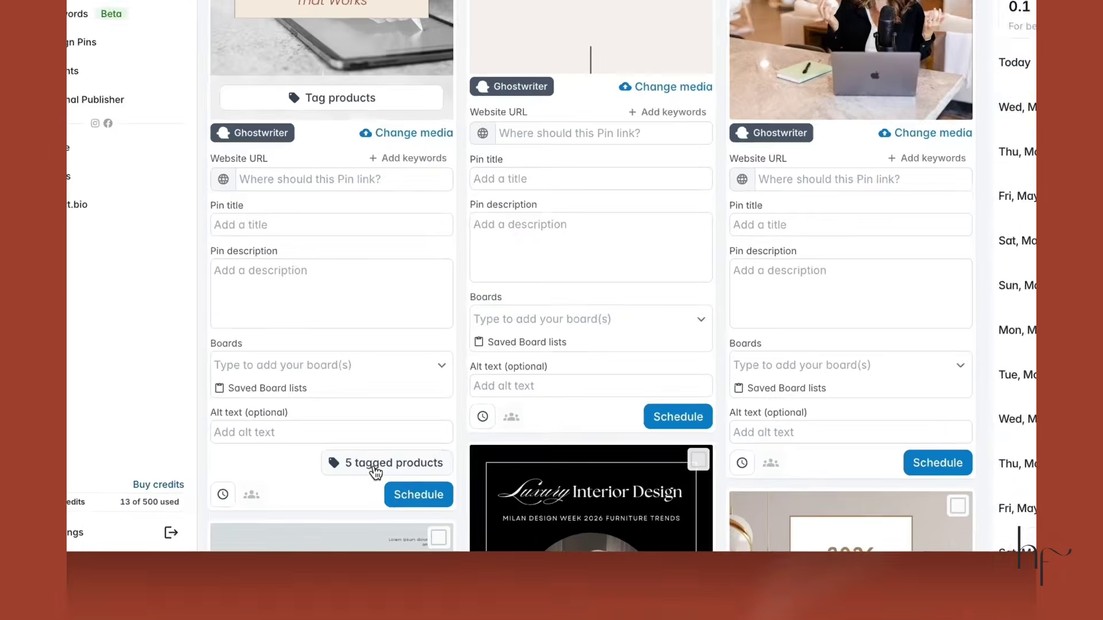
{"action": "left_click", "coordinate": [366, 520]}
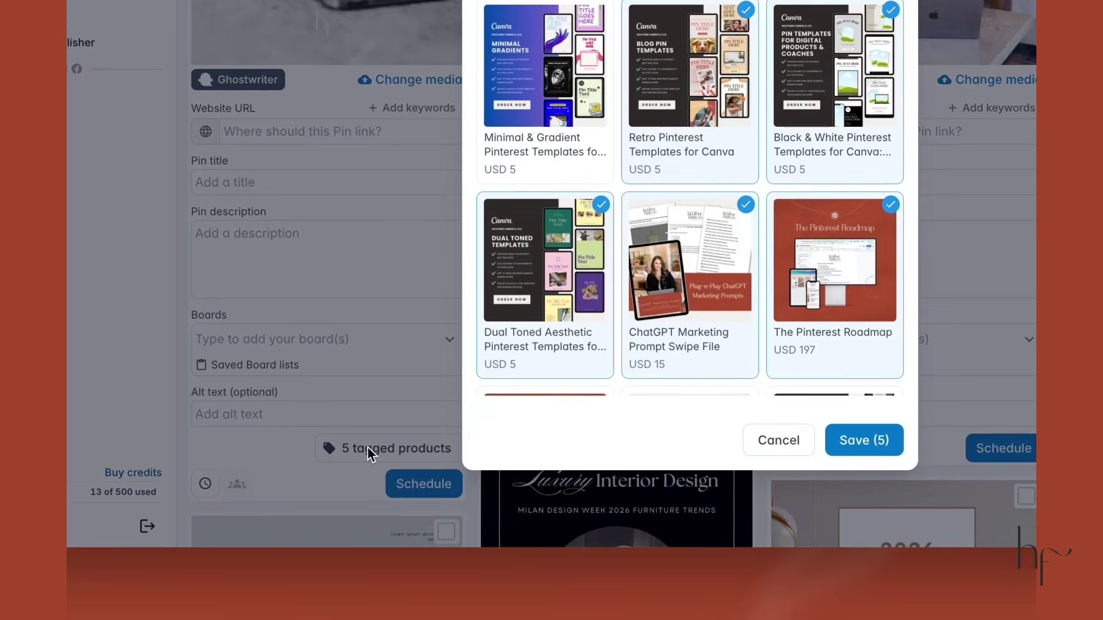
{"action": "left_click", "coordinate": [778, 442]}
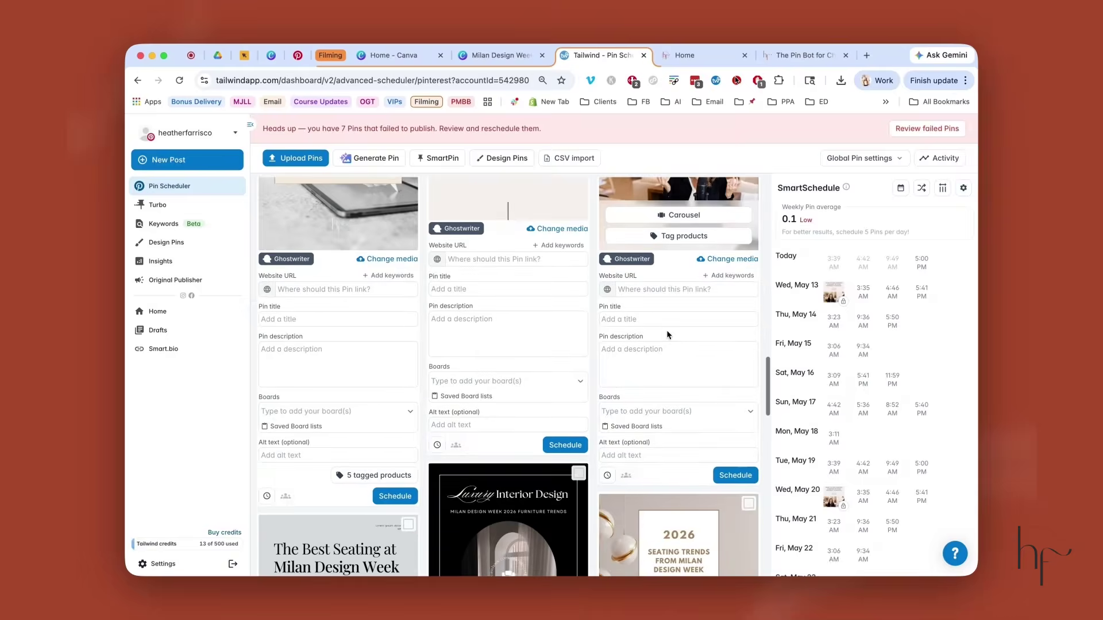
Add the Organization & Productivity, Entrepreneur, Goal Planning and Time Management boards to the "How to Schedule Pinterest Pins" draft and enable Image Refresh for its interval.
{"action": "left_click", "coordinate": [666, 411]}
{"action": "left_click", "coordinate": [673, 529]}
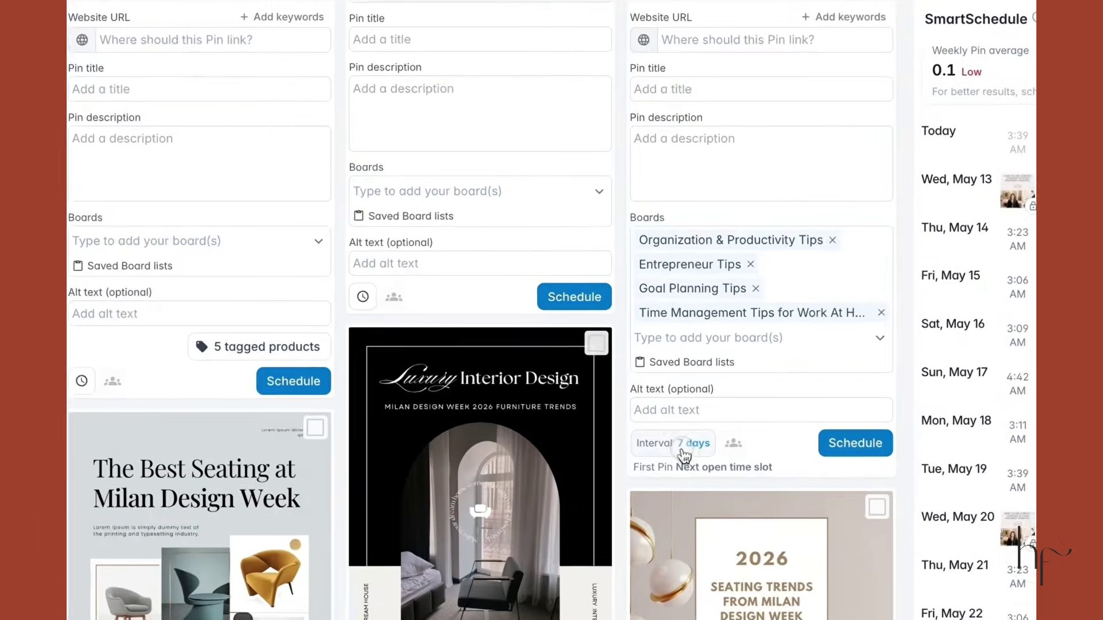
{"action": "left_click", "coordinate": [684, 452]}
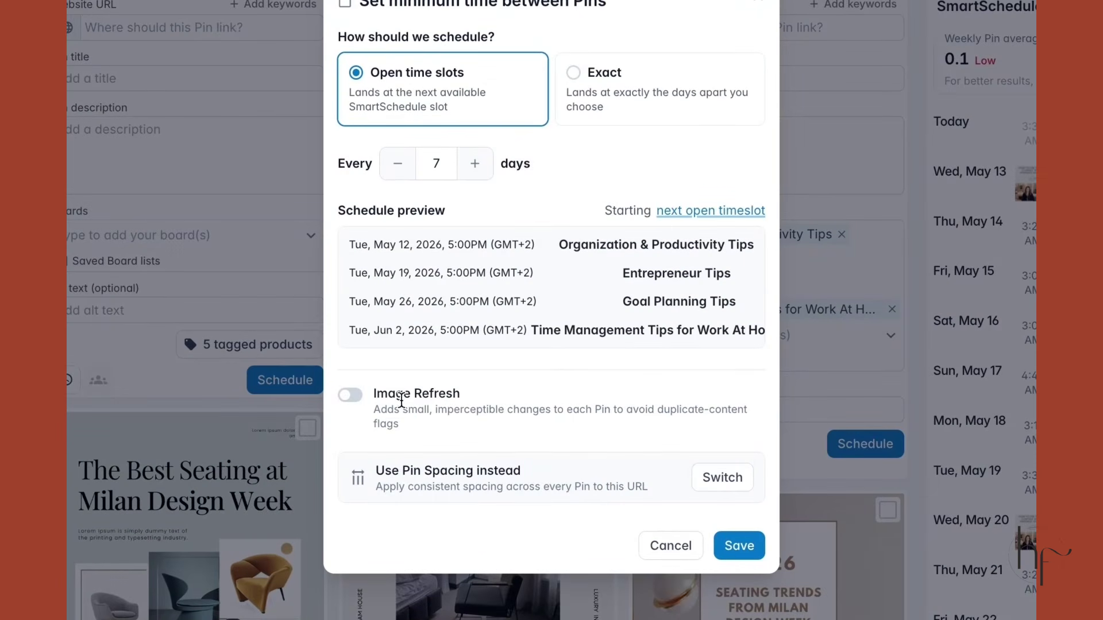
{"action": "left_click_drag", "start_coordinate": [404, 425], "coordinate": [370, 395]}
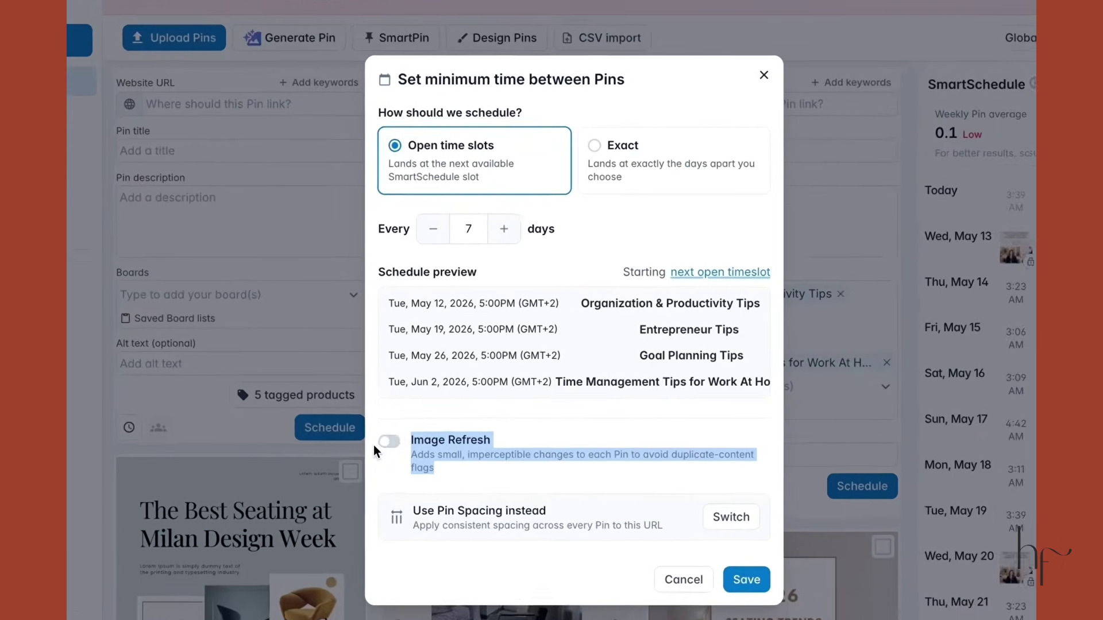
{"action": "left_click", "coordinate": [433, 416]}
{"action": "left_click", "coordinate": [562, 416]}
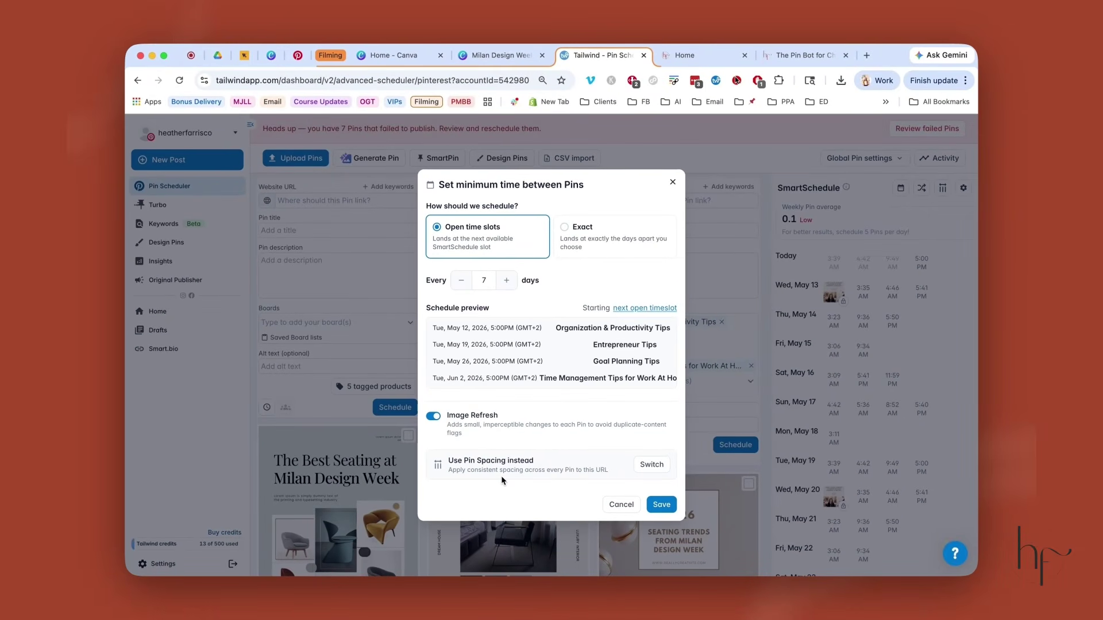
{"action": "left_click", "coordinate": [662, 505]}
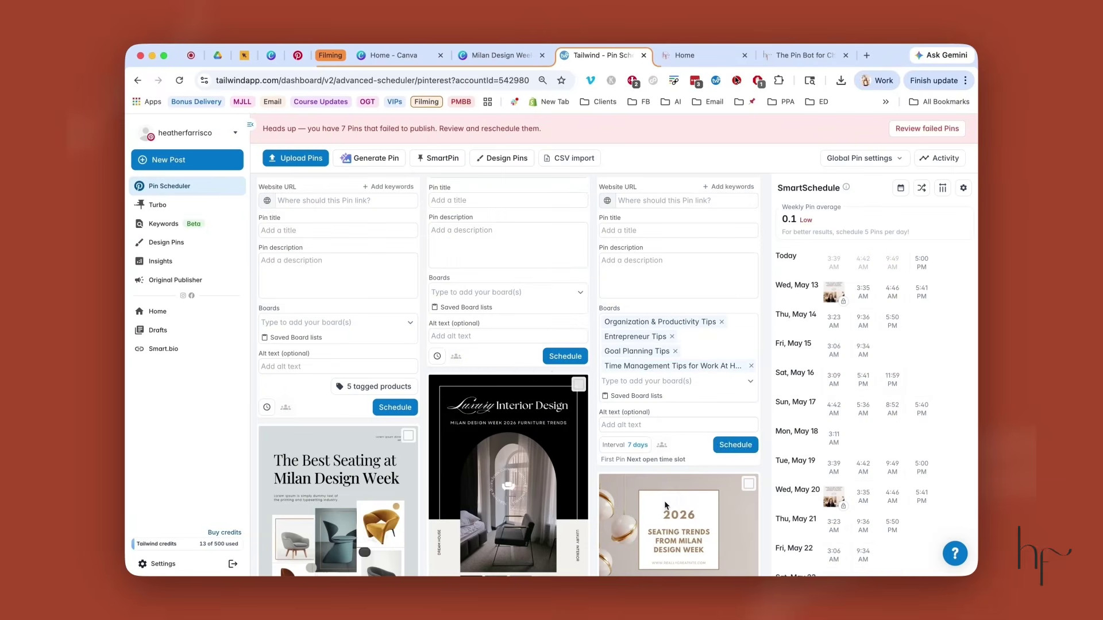
Bulk delete all scheduled Pins that link to one specific URL, choosing the website's home page.
{"action": "scroll", "coordinate": [672, 342], "scroll_direction": "up", "scroll_amount": 2}
{"action": "scroll", "coordinate": [674, 346], "scroll_direction": "up", "scroll_amount": 1}
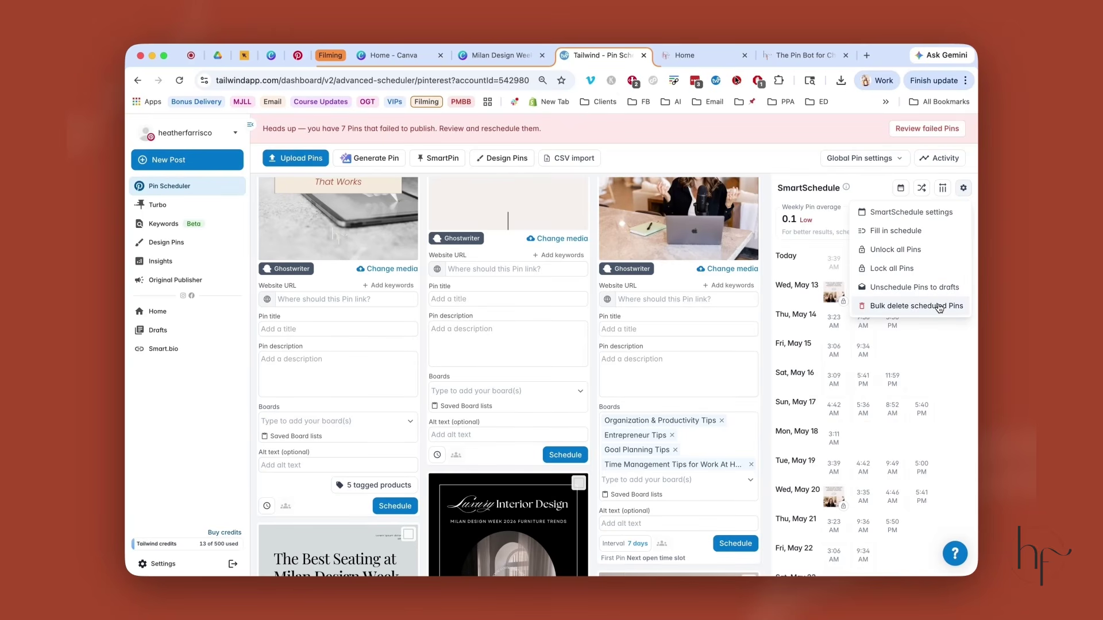
{"action": "left_click", "coordinate": [940, 308]}
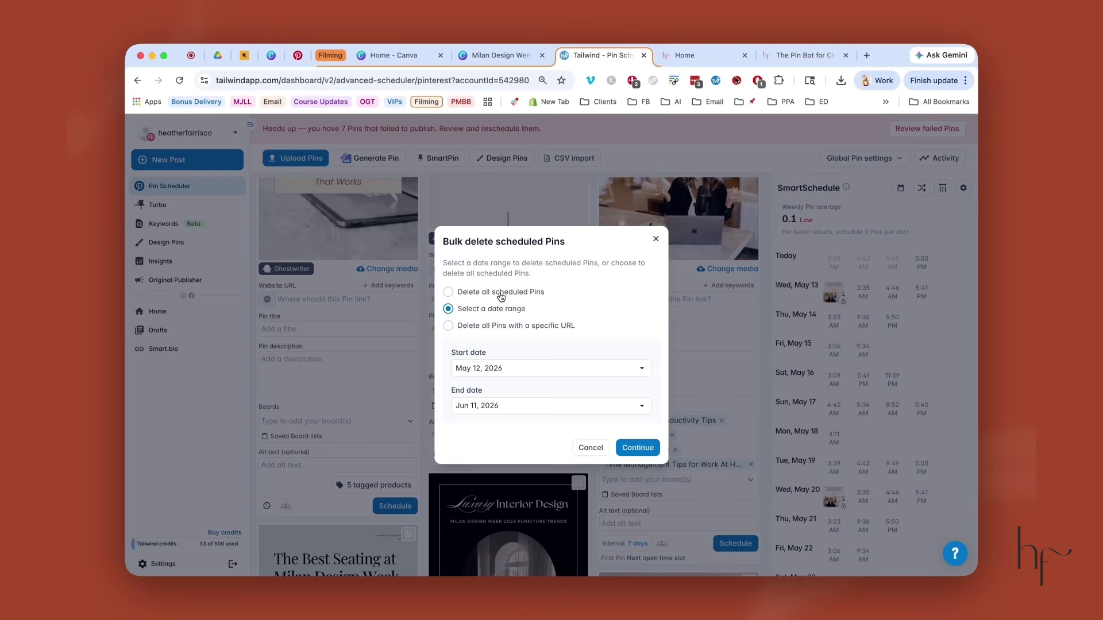
{"action": "left_click", "coordinate": [514, 325]}
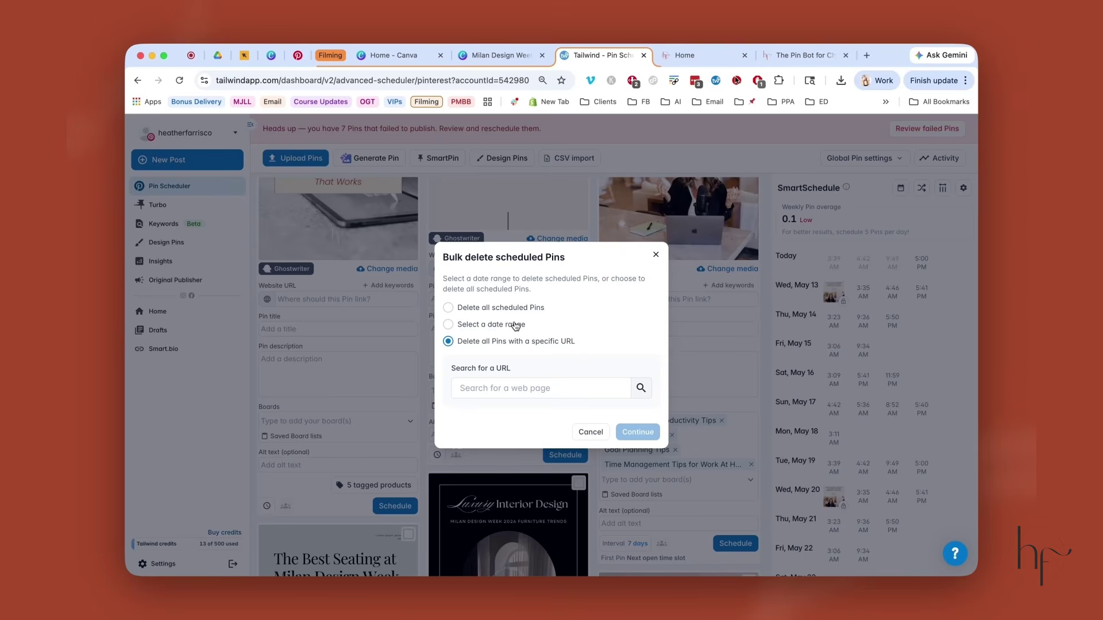
{"action": "left_click", "coordinate": [520, 389]}
{"action": "type", "text": "heatherfa"}
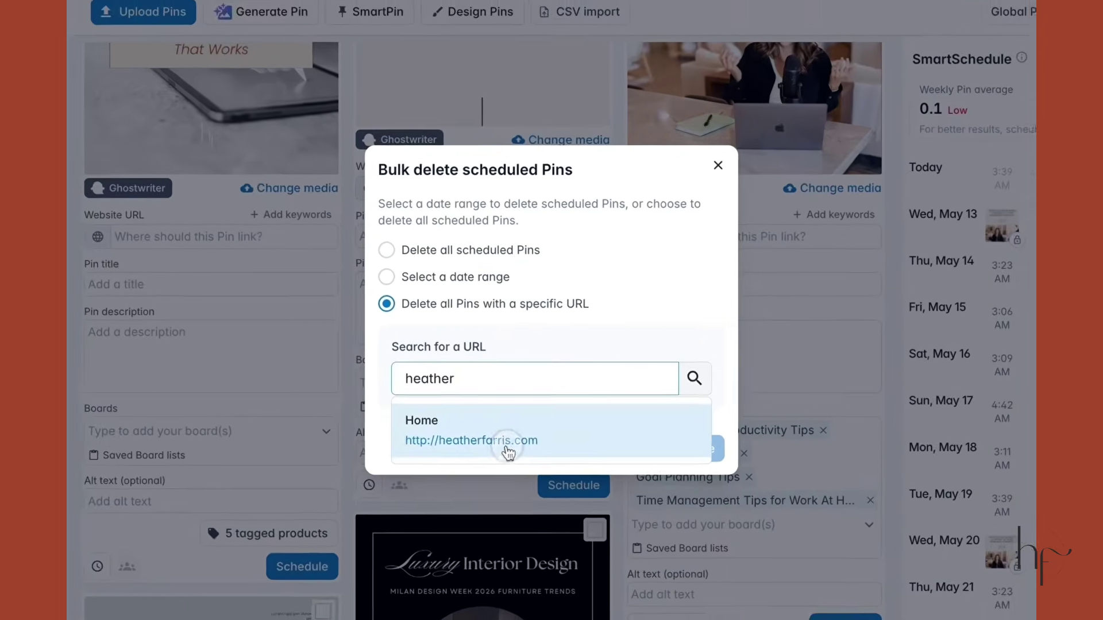
{"action": "left_click", "coordinate": [517, 428]}
{"action": "left_click", "coordinate": [704, 486]}
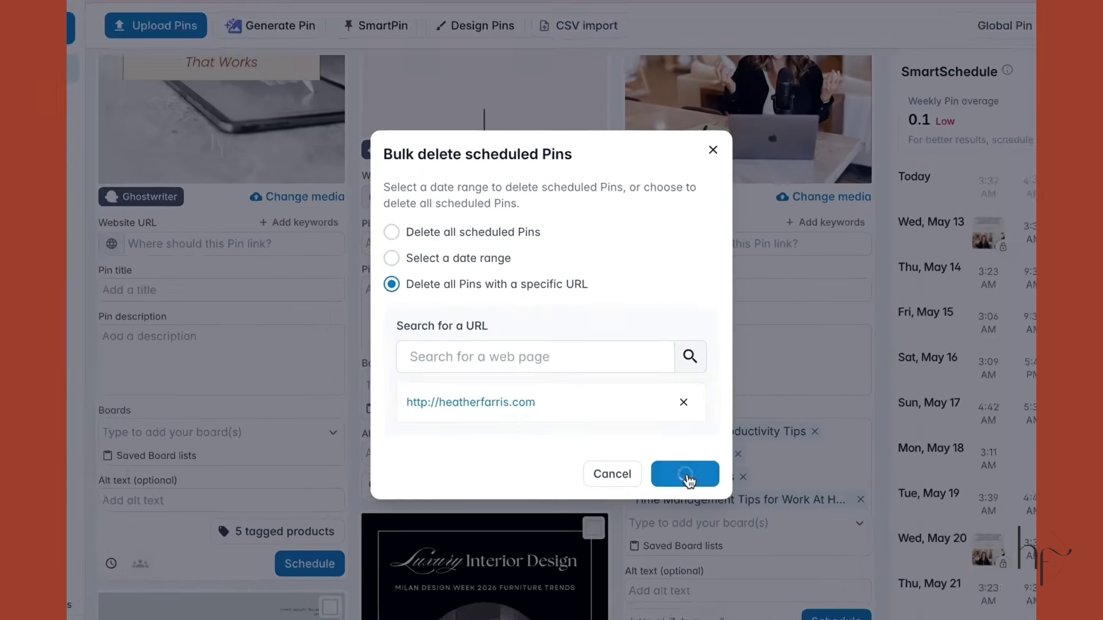